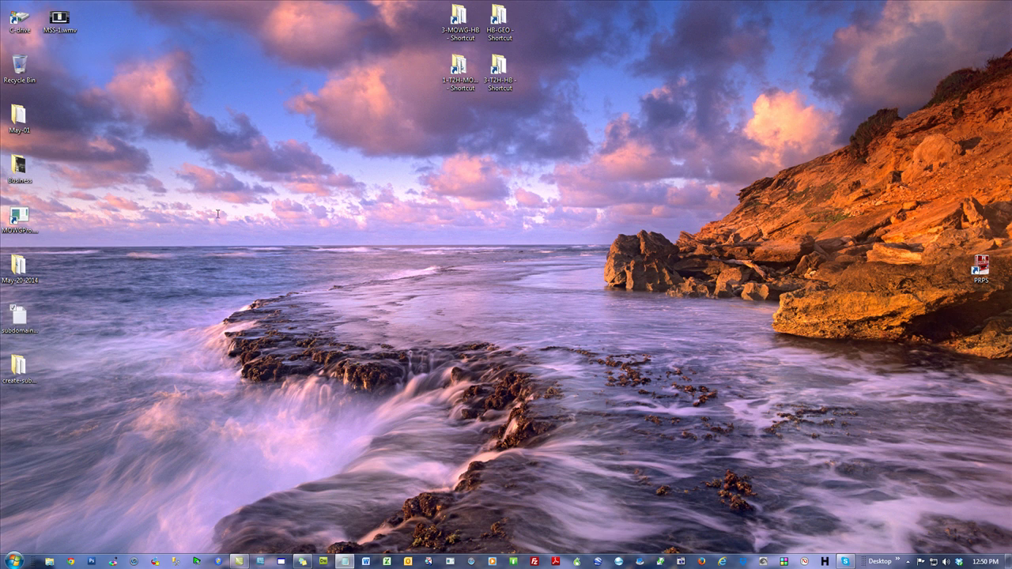
key("ctrl+a")
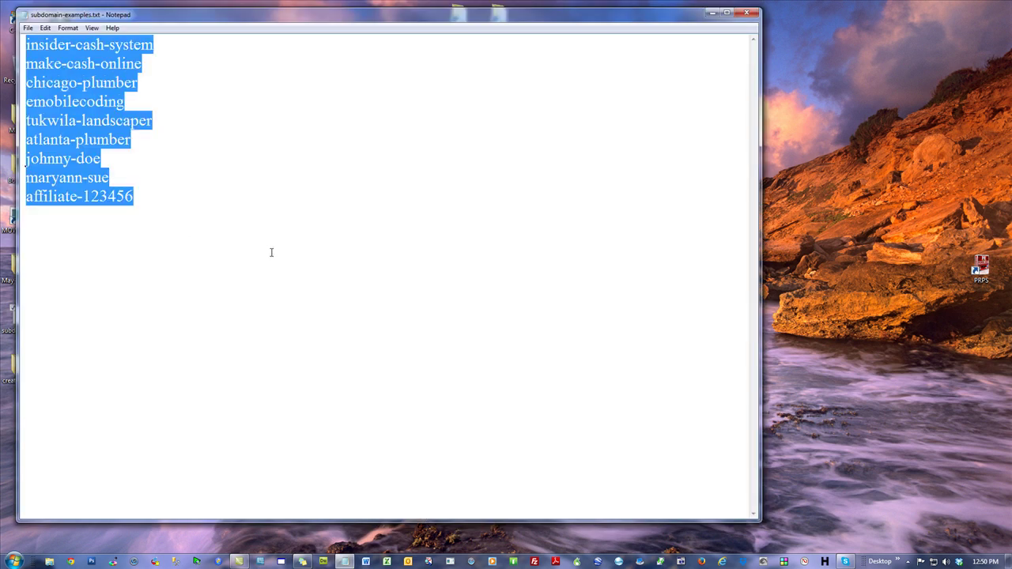
left_click(269, 251)
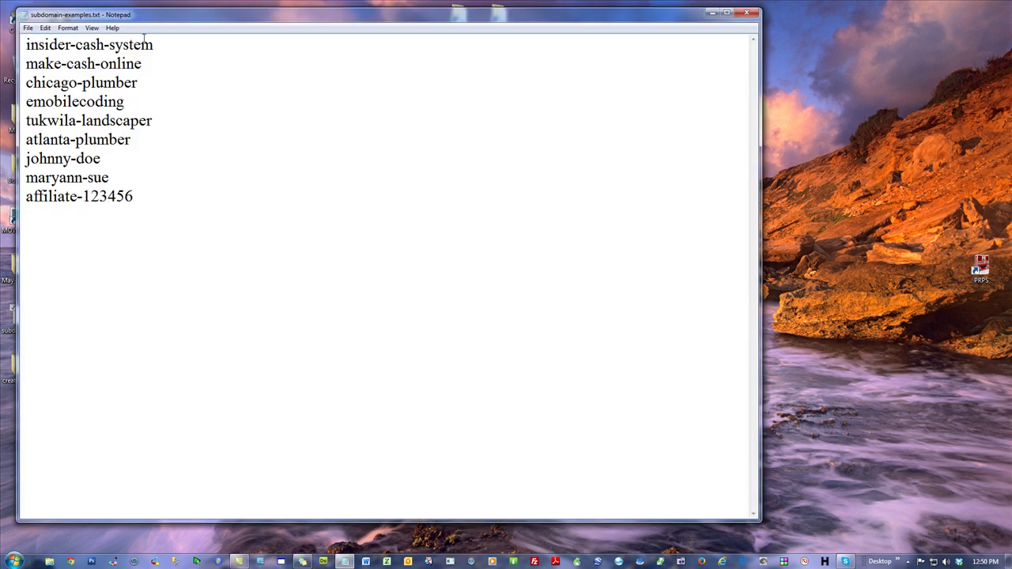
left_click(24, 45)
type("http://")
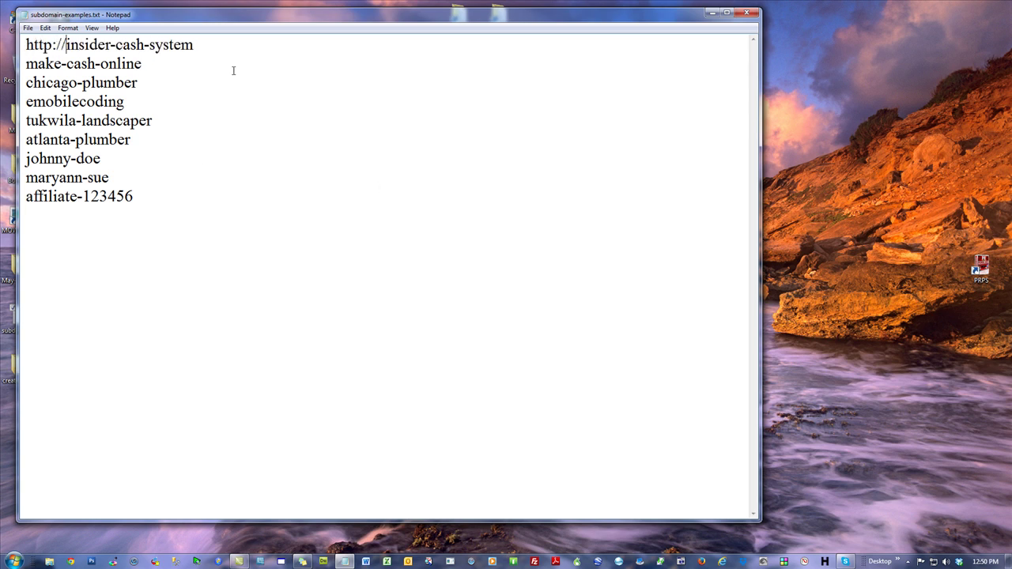
left_click_drag(196, 44, 67, 36)
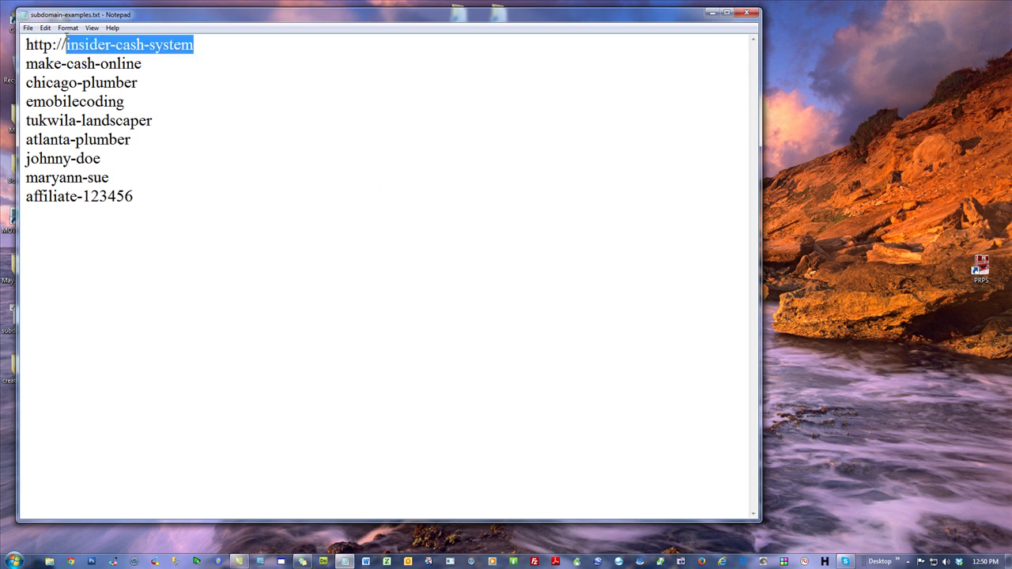
left_click(223, 38)
type(".")
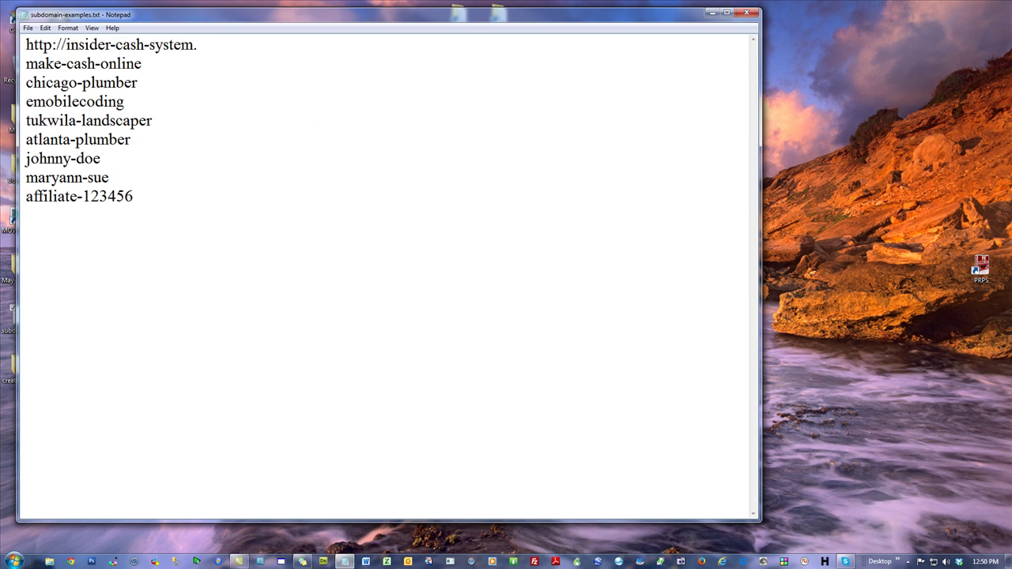
type("domain.com  -->")
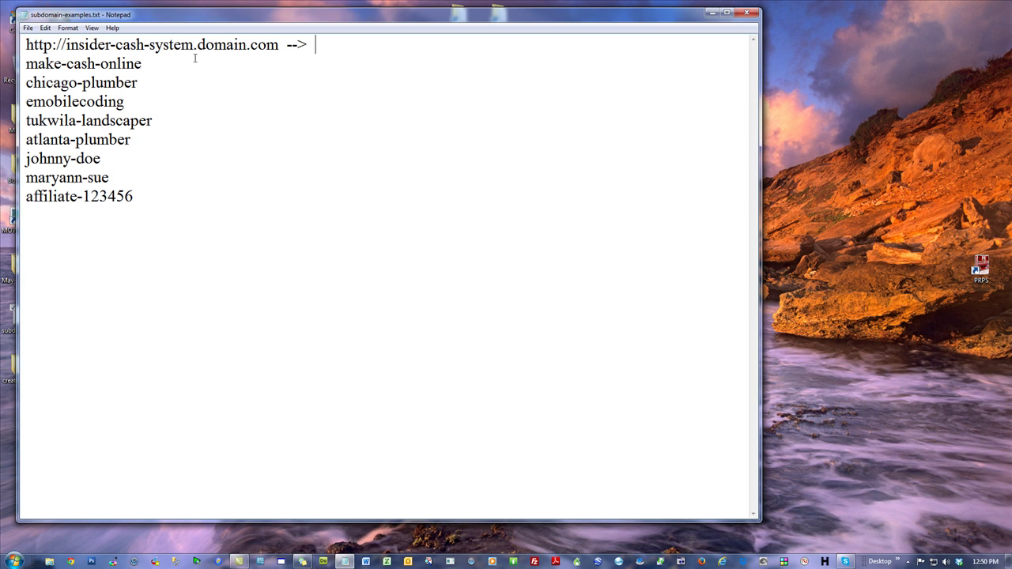
left_click_drag(279, 44, 26, 44)
key("ctrl+c")
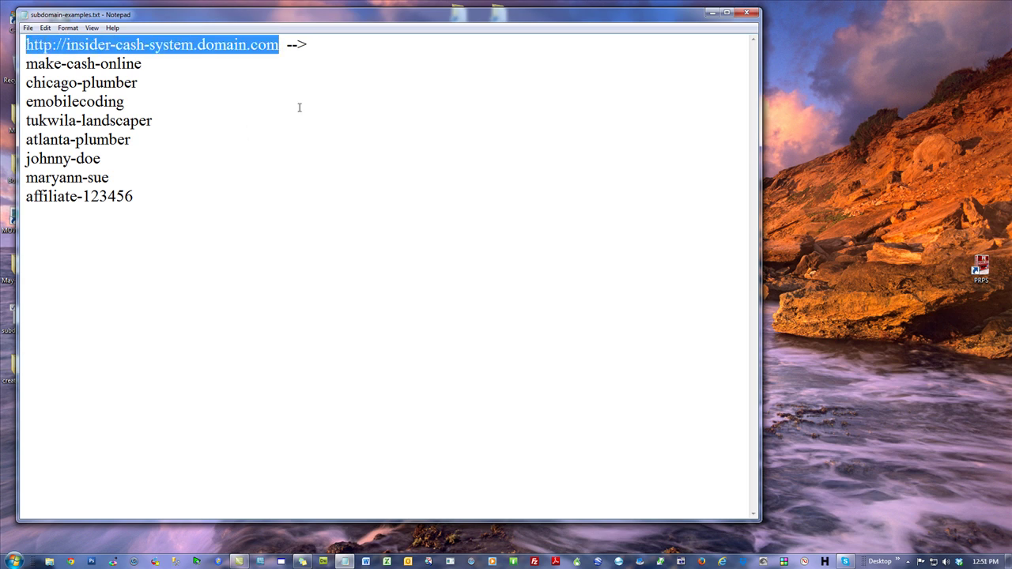
left_click(372, 45)
key("ctrl+v")
left_click_drag(483, 44, 355, 48)
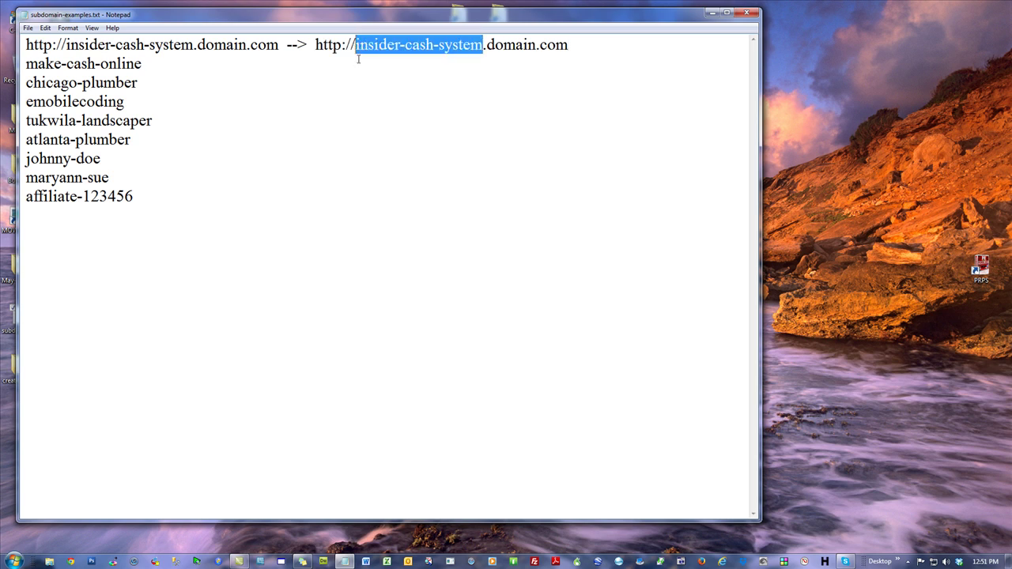
key("BackSpace")
type("www")
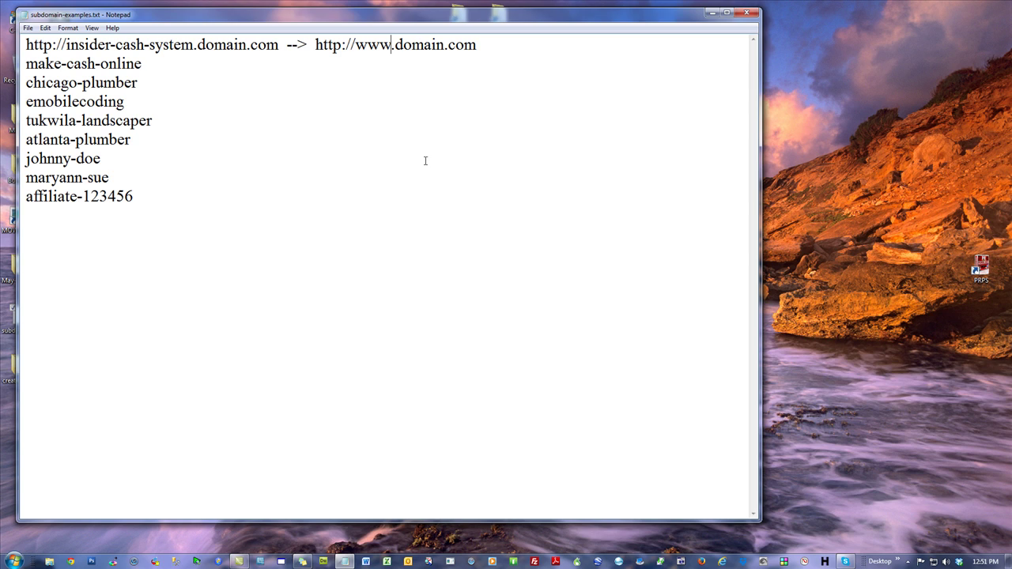
left_click(500, 43)
type("/")
key("ctrl+v")
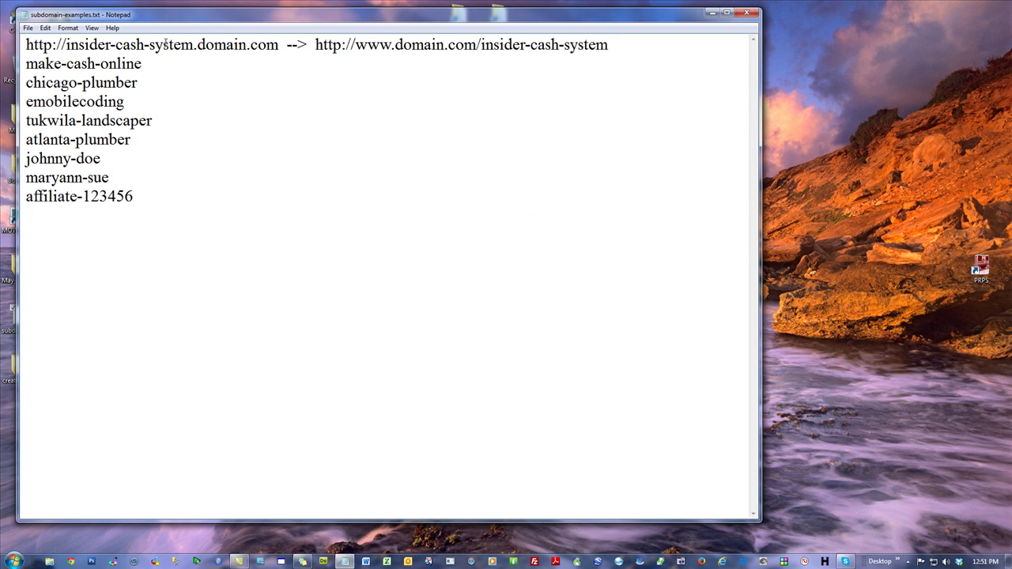
Delete the example URL text so line 1 reads just insider-cash-system.
left_click_drag(191, 45, 66, 45)
left_click_drag(630, 45, 21, 36)
key("Delete")
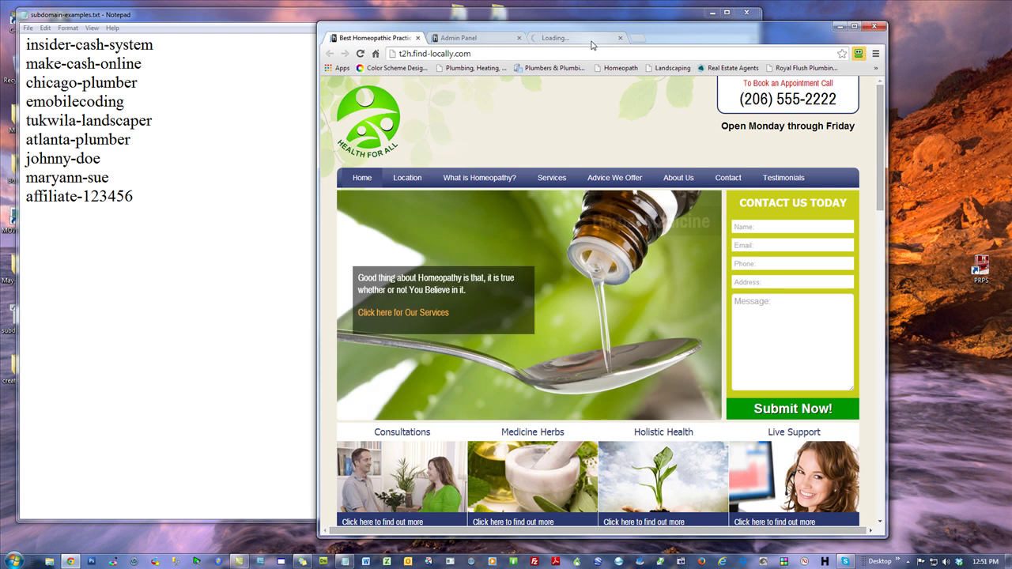
Load create-subdomain.theme2html.com and log in through the authentication prompt.
left_click(588, 37)
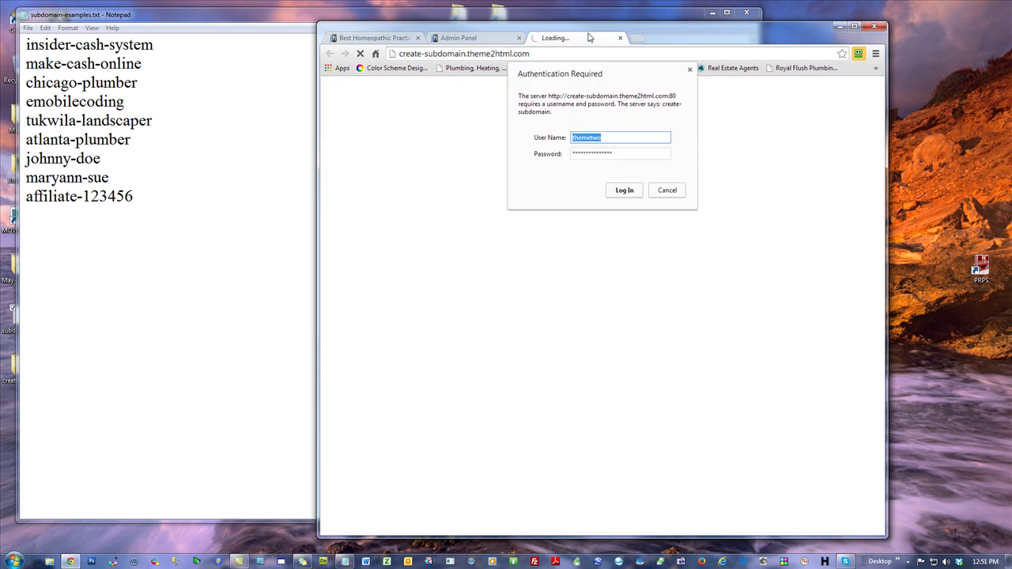
left_click(624, 190)
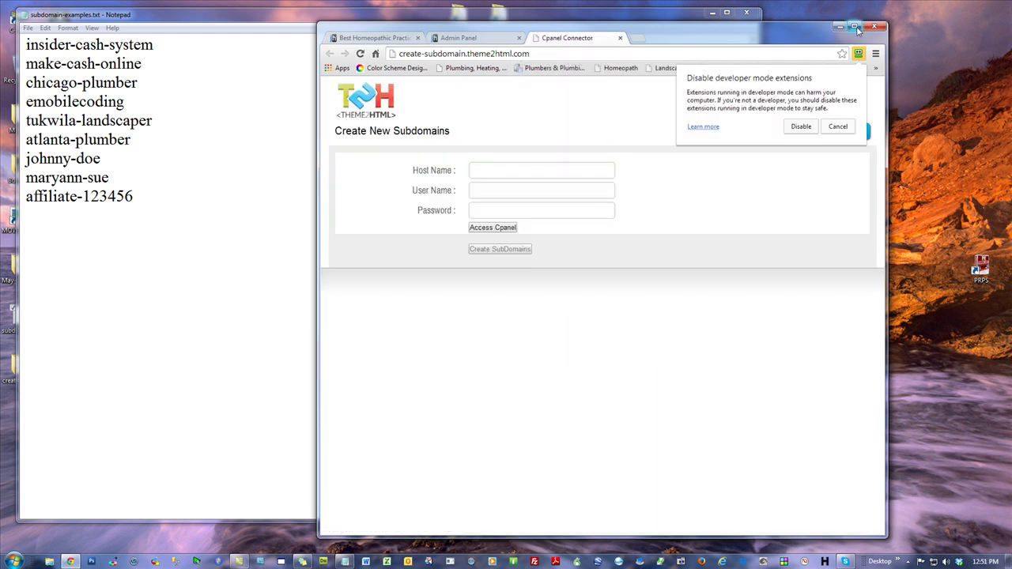
Dismiss the developer extensions warning and inspect the theme2html.com page at a larger zoom.
left_click(839, 125)
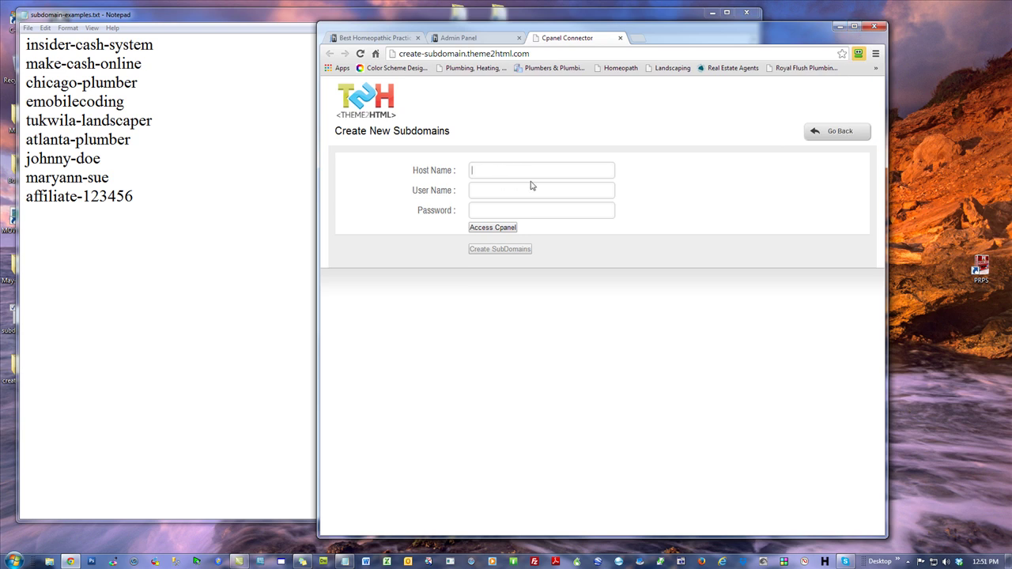
left_click_drag(466, 54, 650, 251)
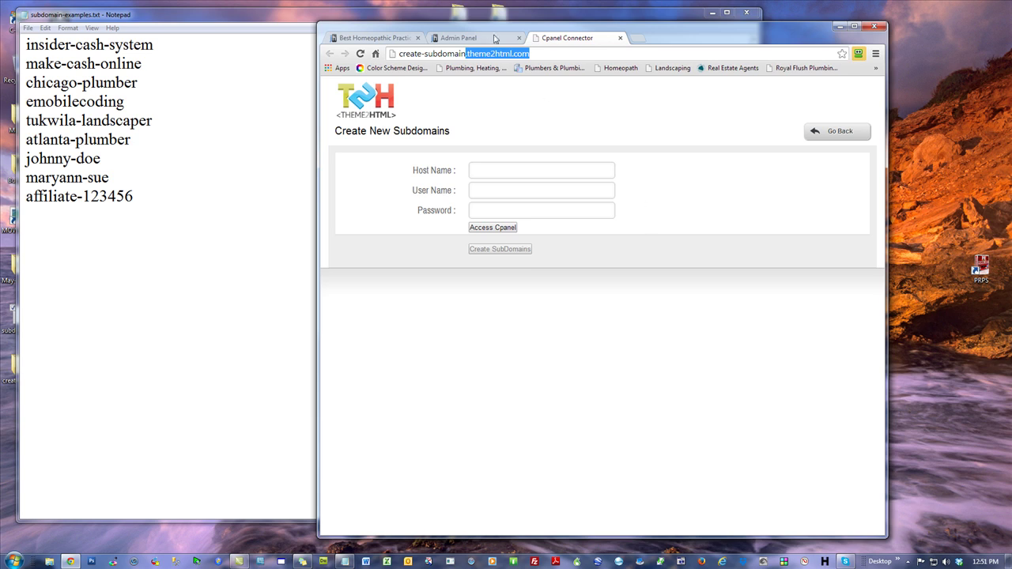
left_click(611, 427)
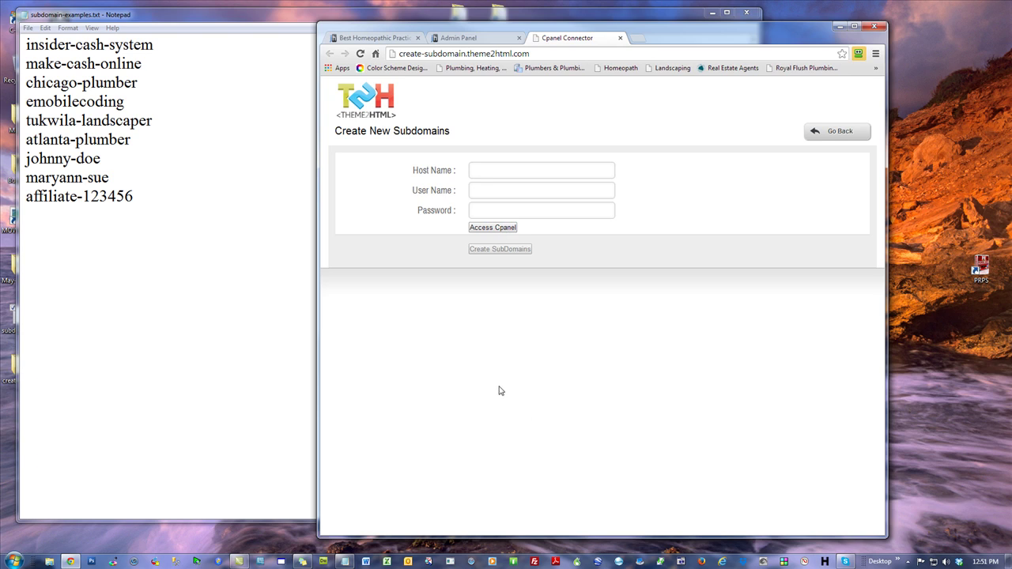
key("ctrl+plus")
key("ctrl+plus")
key("ctrl+plus")
key("ctrl+plus")
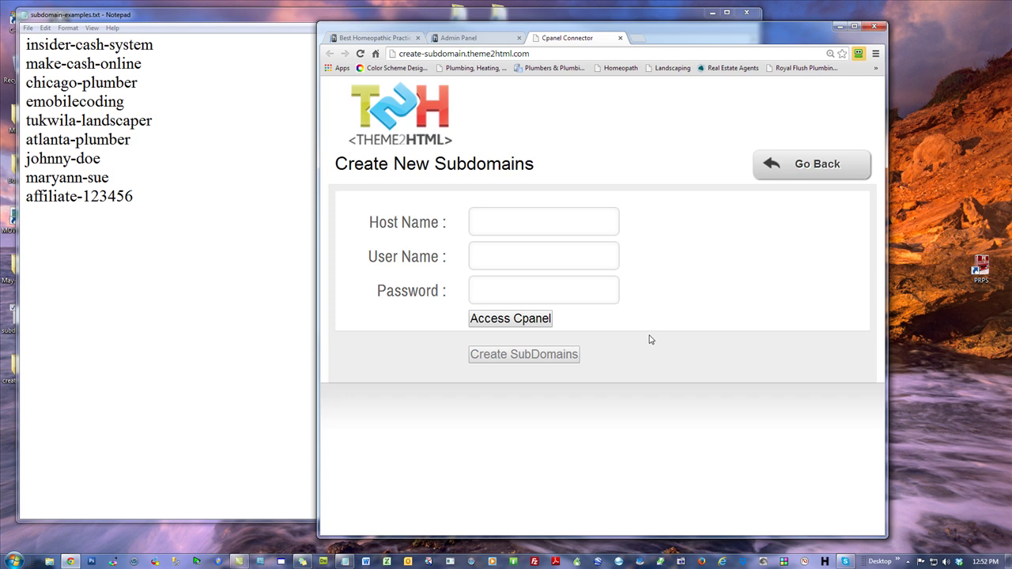
key("ctrl+minus")
key("ctrl+minus")
key("ctrl+minus")
key("ctrl+minus")
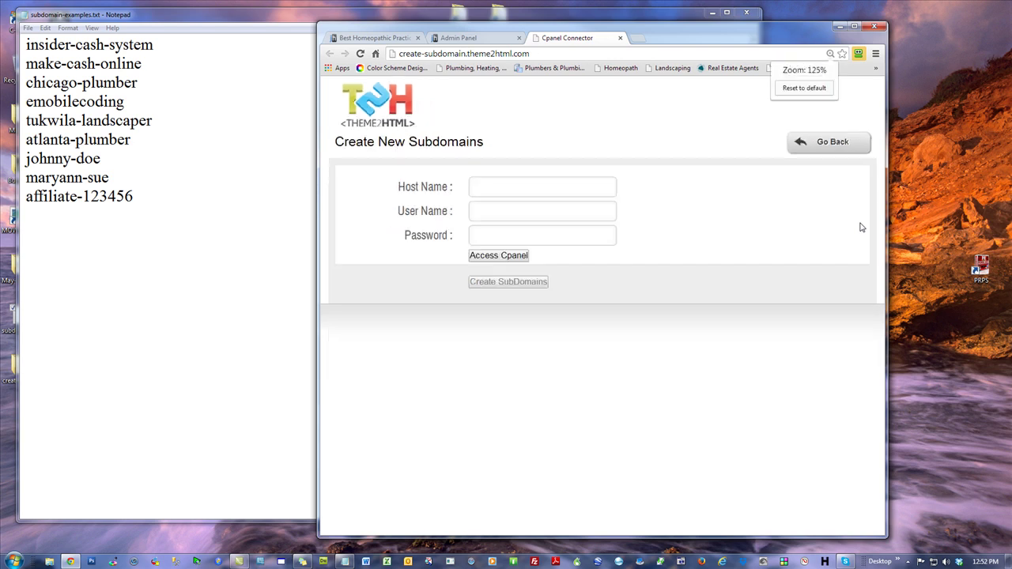
Fill host mowg-samples.com, user name and password from saved suggestions, then access cPanel.
left_click(509, 172)
left_click(507, 204)
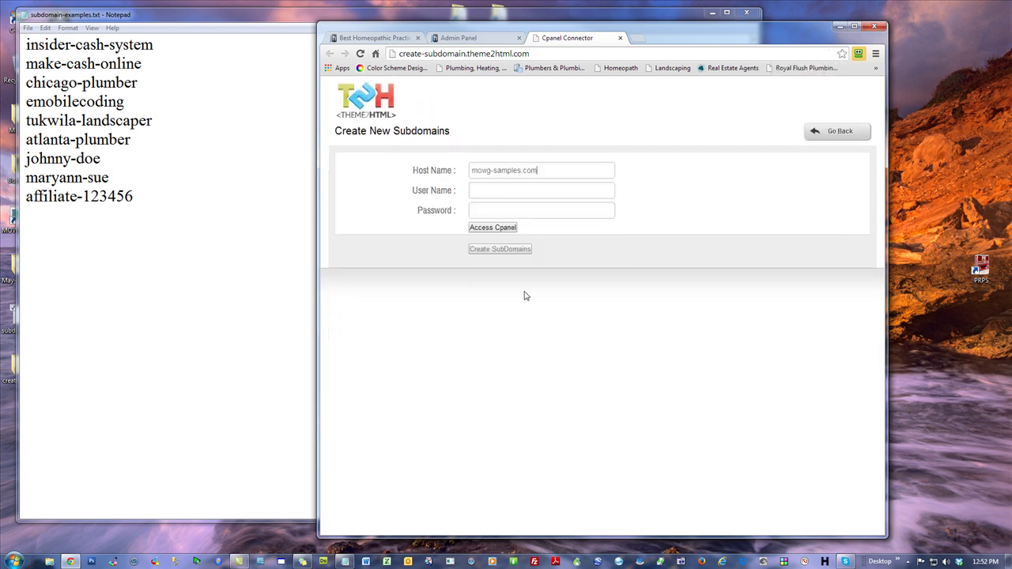
left_click(492, 193)
left_click(495, 219)
left_click(538, 211)
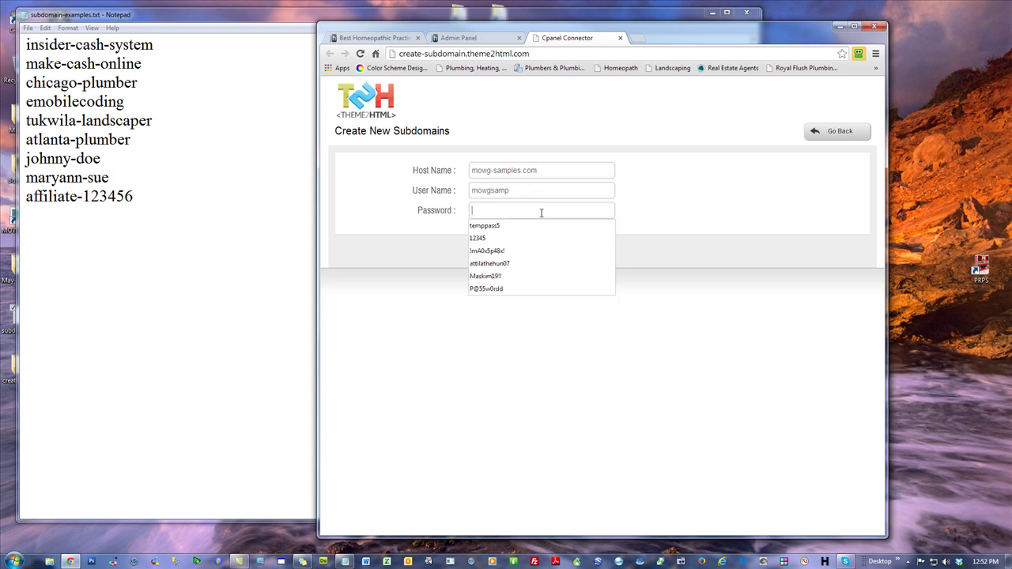
left_click(493, 237)
left_click(494, 232)
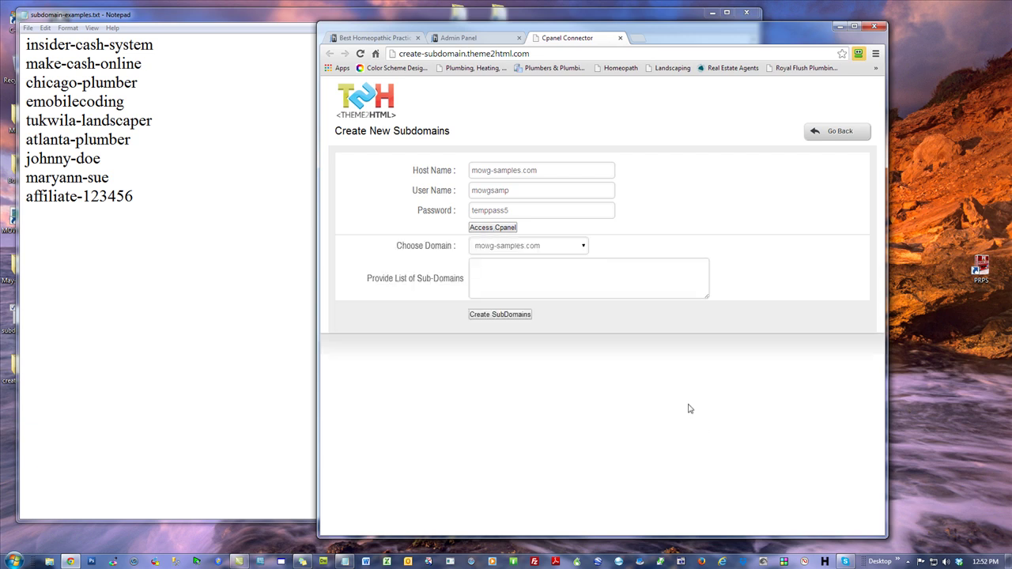
left_click(553, 294)
Paste the nine subdomain names from Notepad into the sub-domain list and create them.
left_click_drag(150, 196, 27, 35)
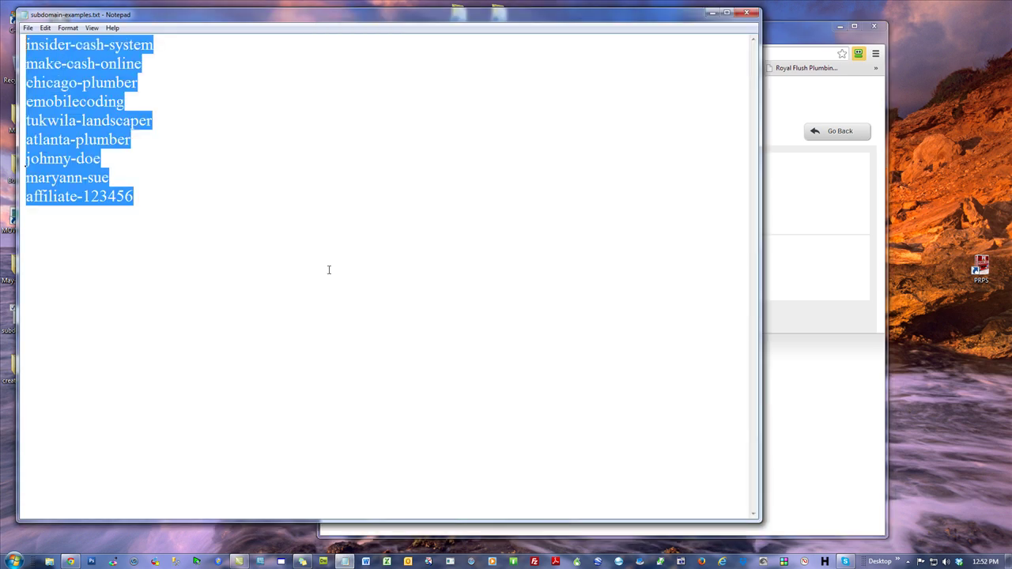
key("ctrl+c")
key("alt+Tab")
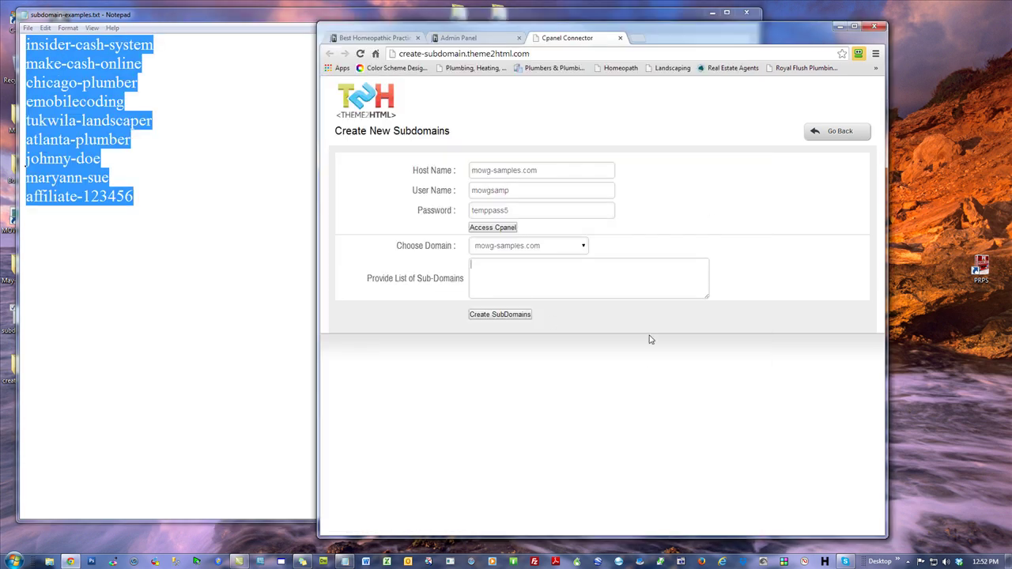
key("ctrl+v")
key("Return")
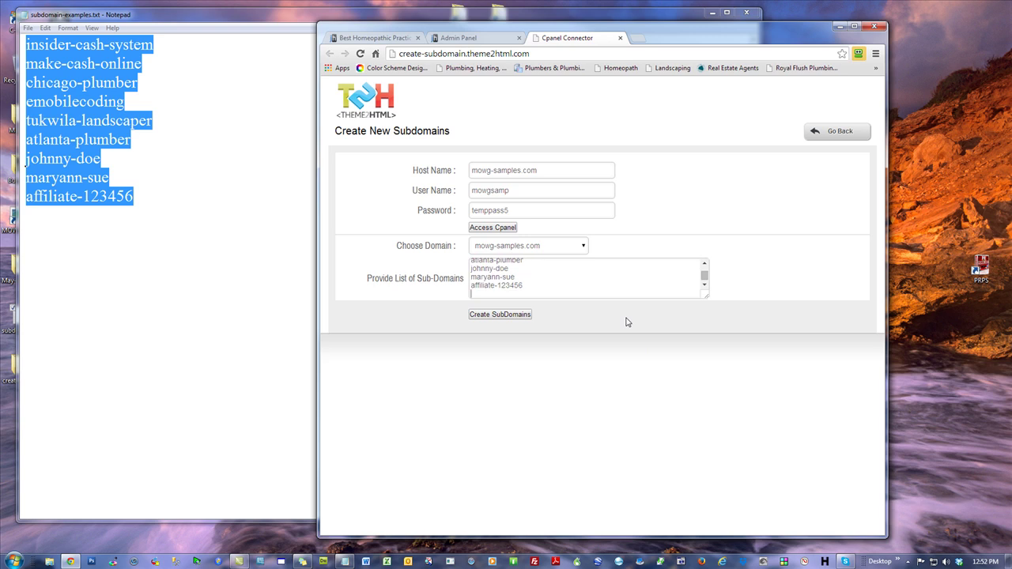
left_click(507, 315)
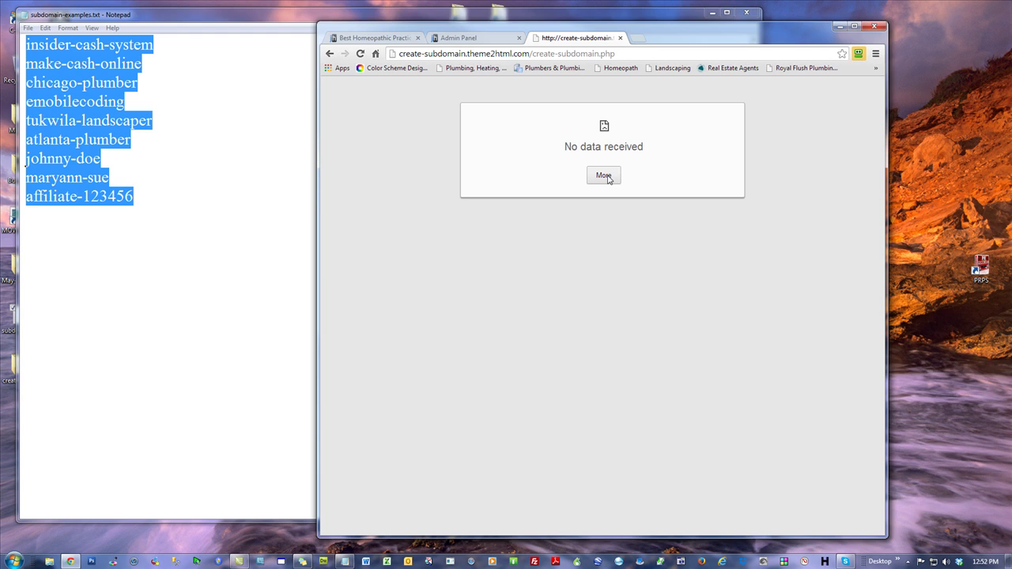
Maximize Chrome, quit Skype, and open the mowg-crew.com:2086 WHM login bookmark.
left_click(854, 26)
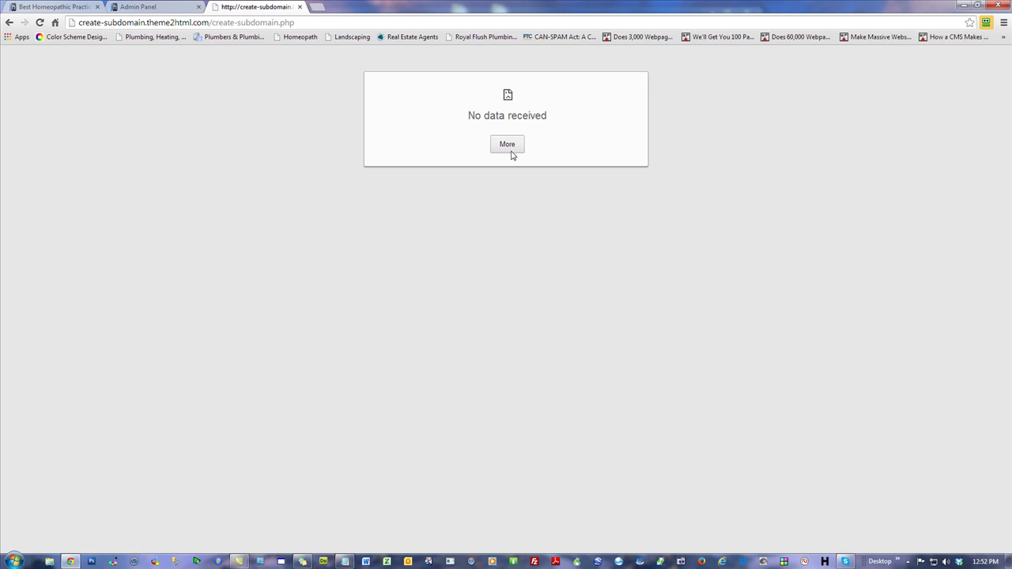
left_click(986, 22)
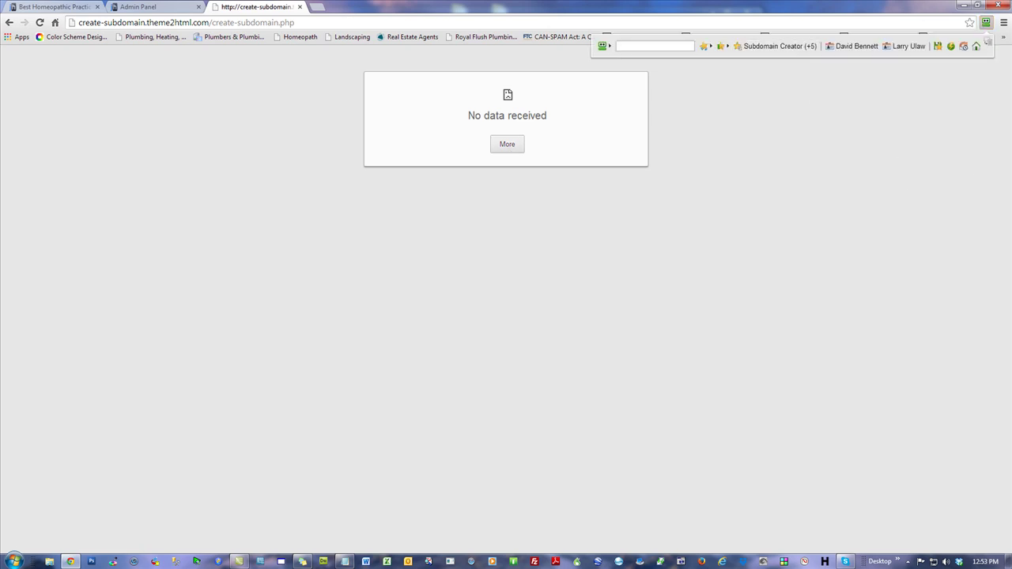
left_click(701, 50)
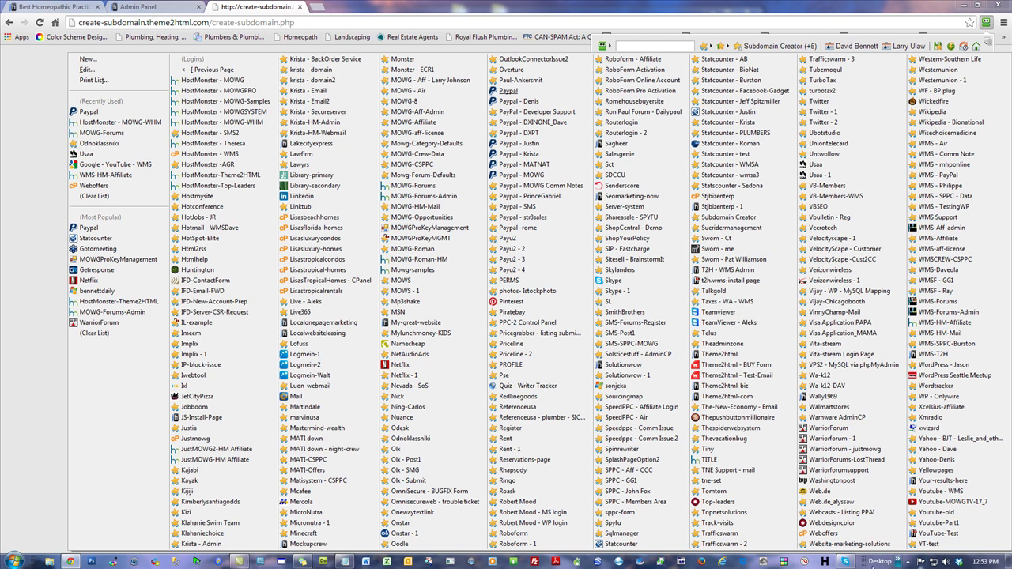
right_click(844, 561)
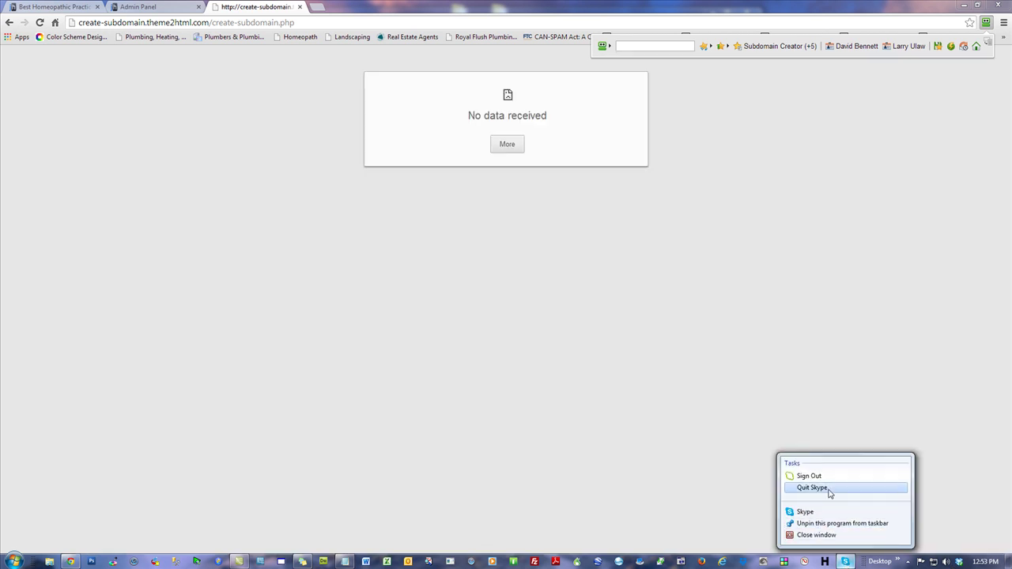
left_click(829, 488)
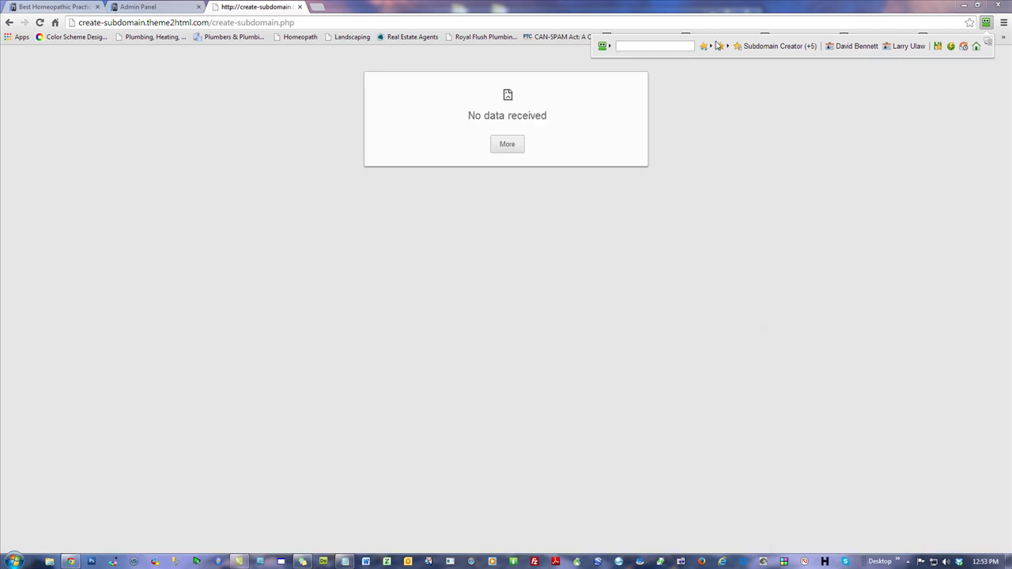
left_click(709, 49)
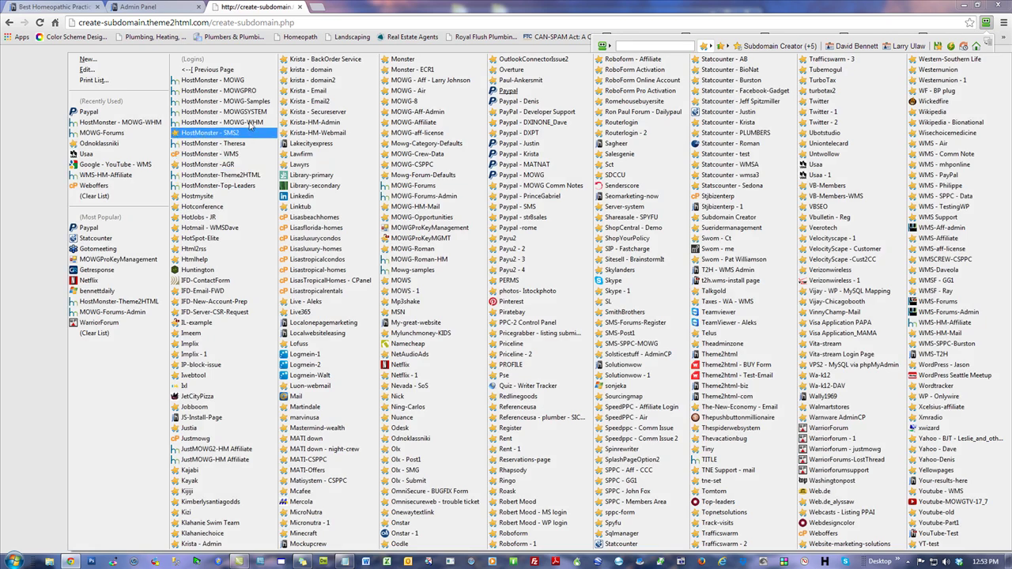
left_click(224, 122)
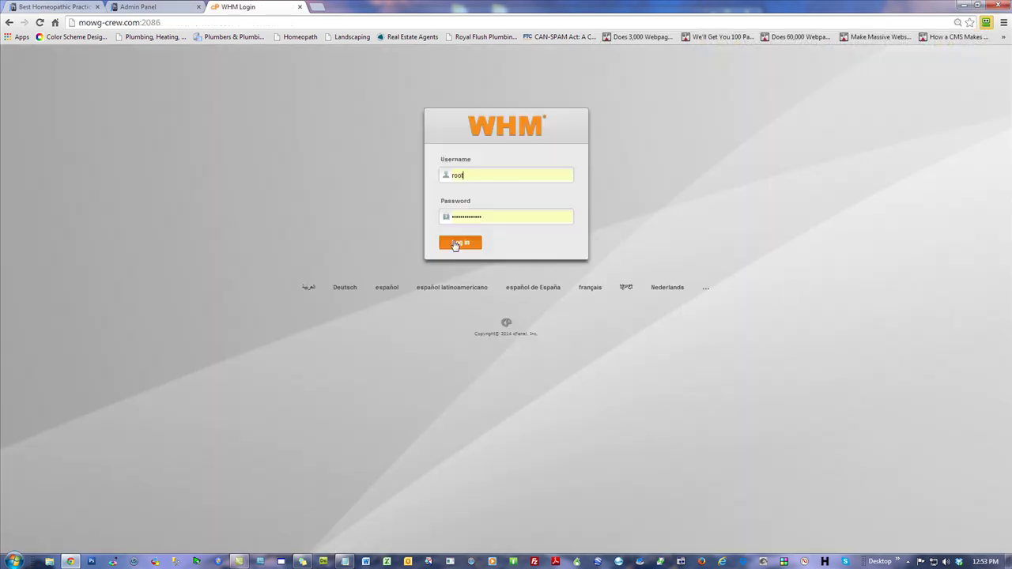
Log in to WHM, list accounts, and open cPanel for mowg-samples.com.
left_click(458, 242)
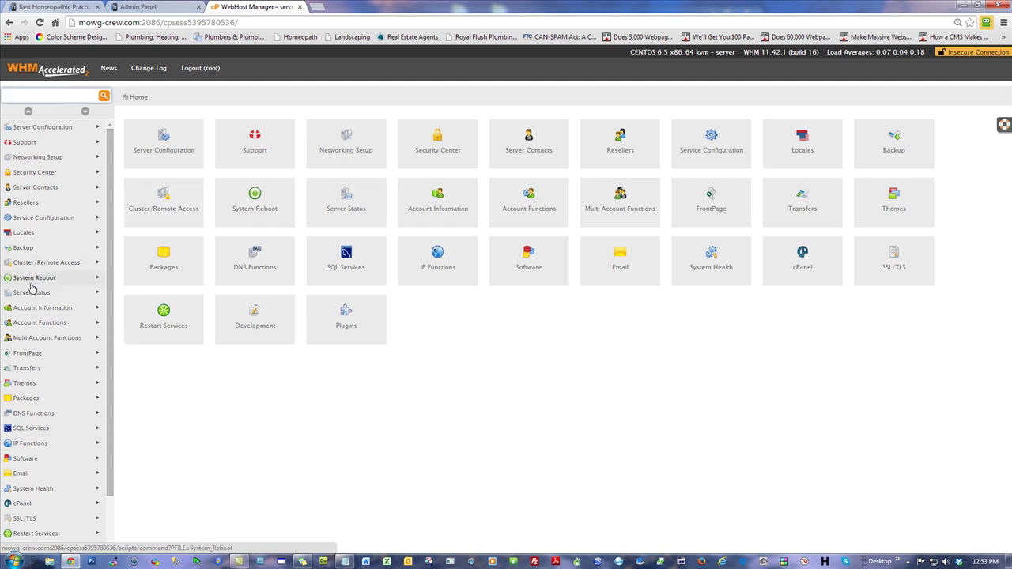
left_click(45, 311)
left_click(168, 146)
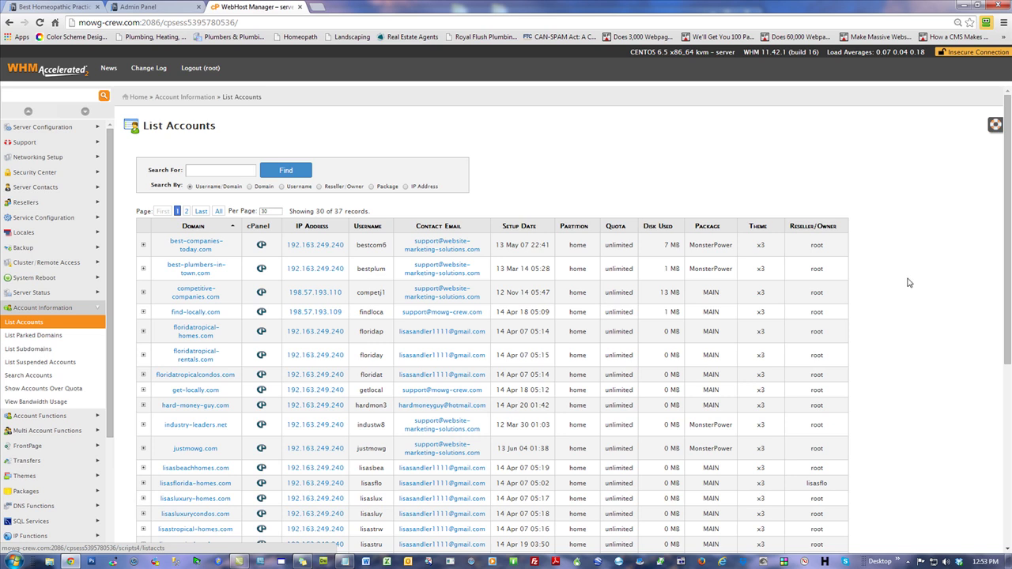
left_click_drag(1005, 174, 1005, 340)
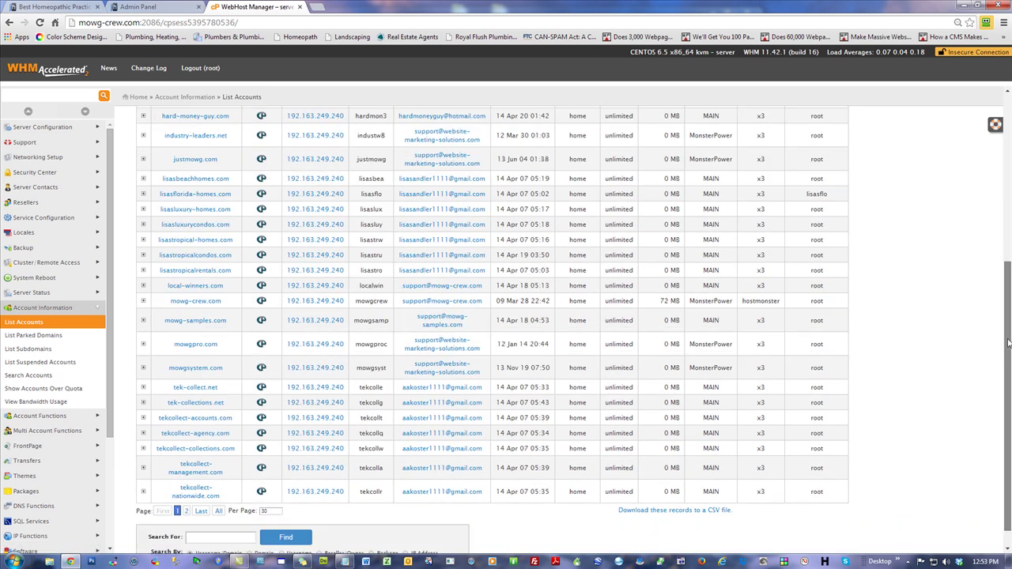
left_click(262, 321)
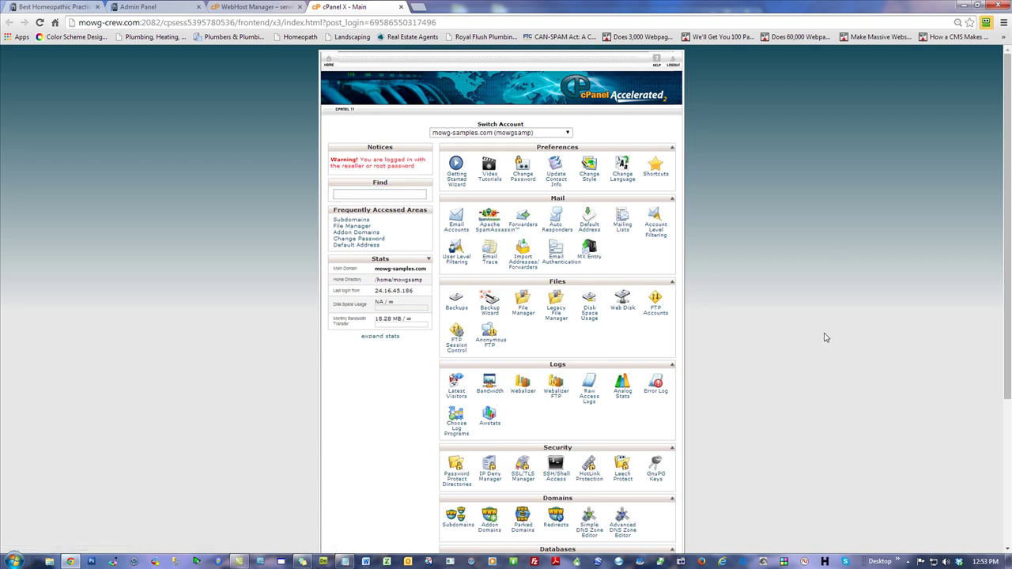
left_click(456, 521)
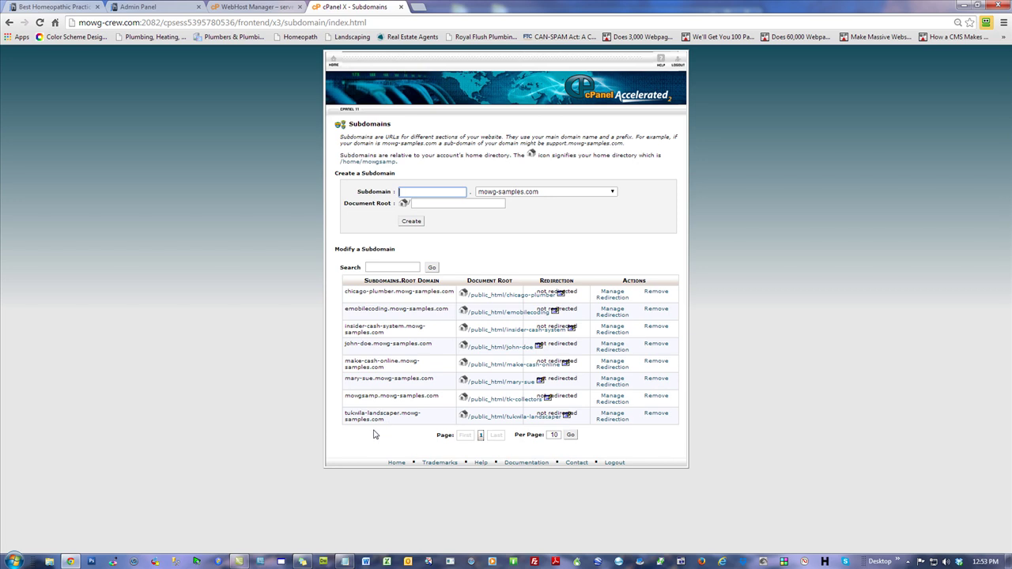
key("ctrl+plus")
key("ctrl+plus")
key("ctrl+plus")
key("ctrl+plus")
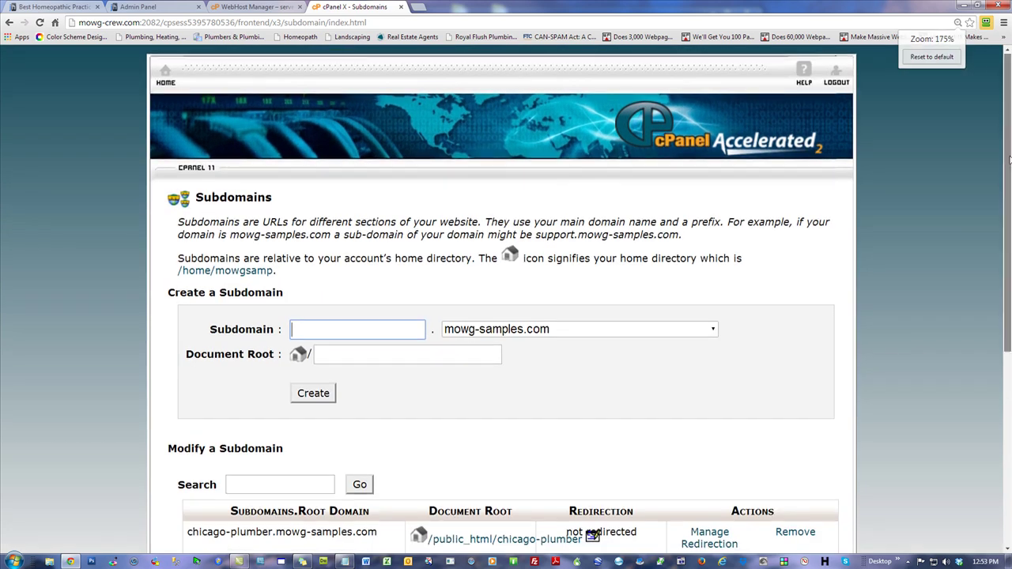
scroll(997, 129, "down", 5)
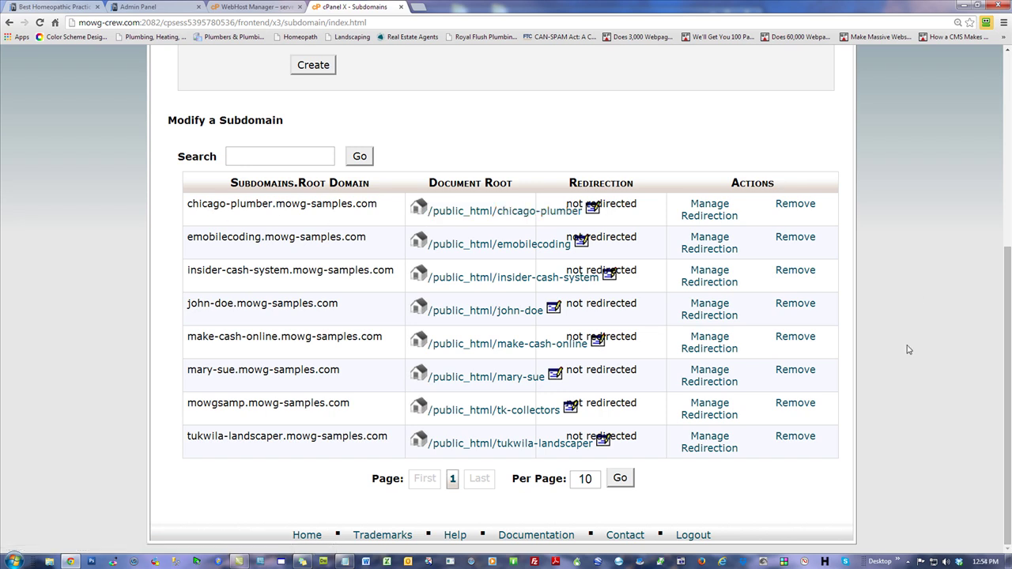
scroll(907, 344, "up", 5)
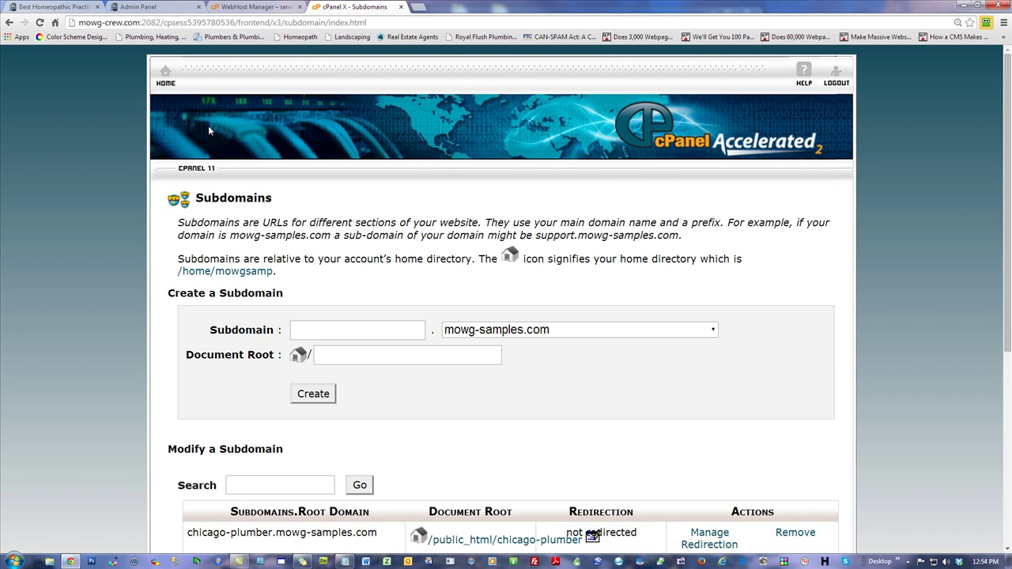
key("ctrl+minus")
key("ctrl+minus")
key("ctrl+minus")
key("ctrl+minus")
key("ctrl+minus")
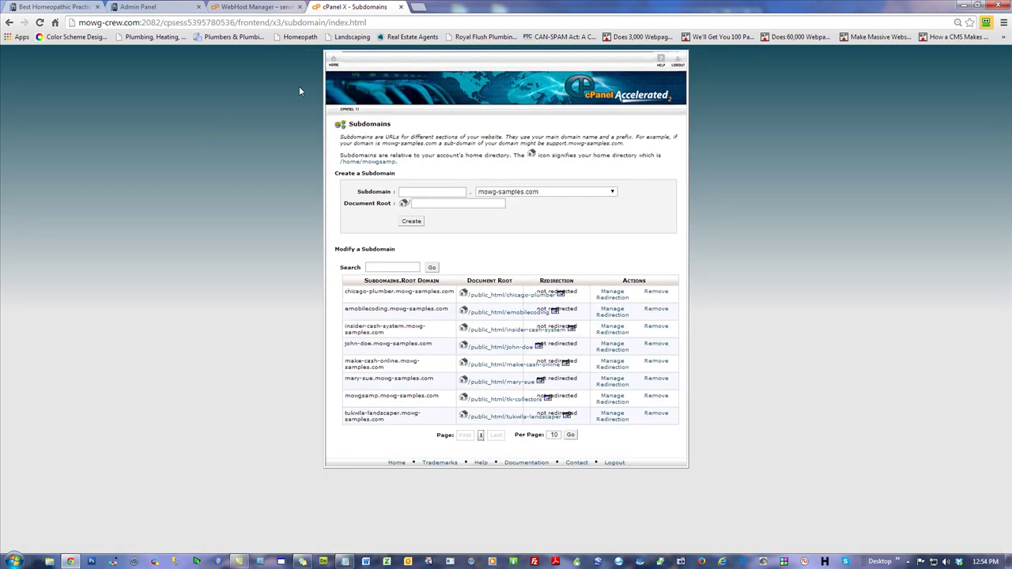
key("alt+Left")
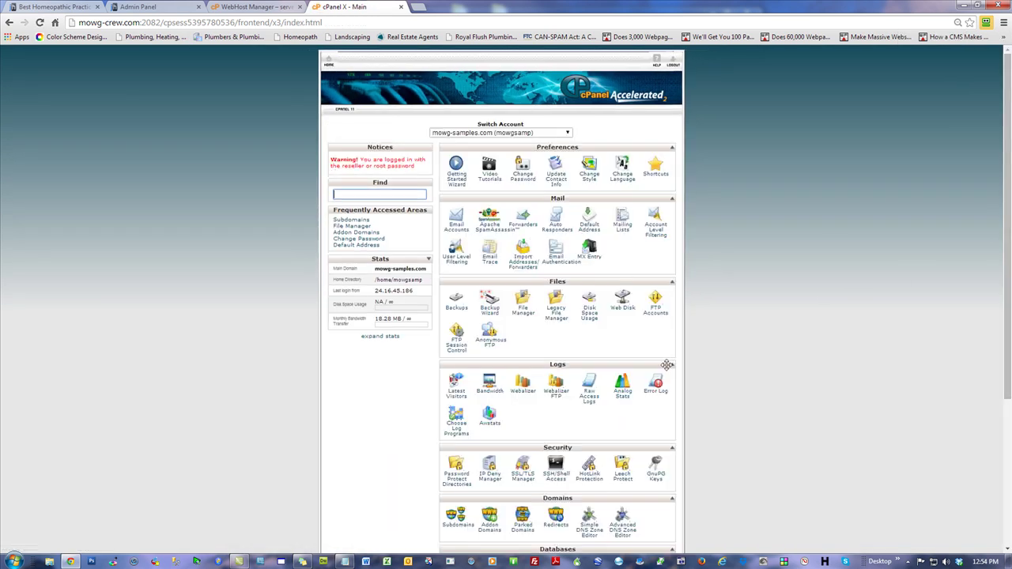
Open public_html in File Manager, enlarge the listing, and reload it.
left_click(523, 303)
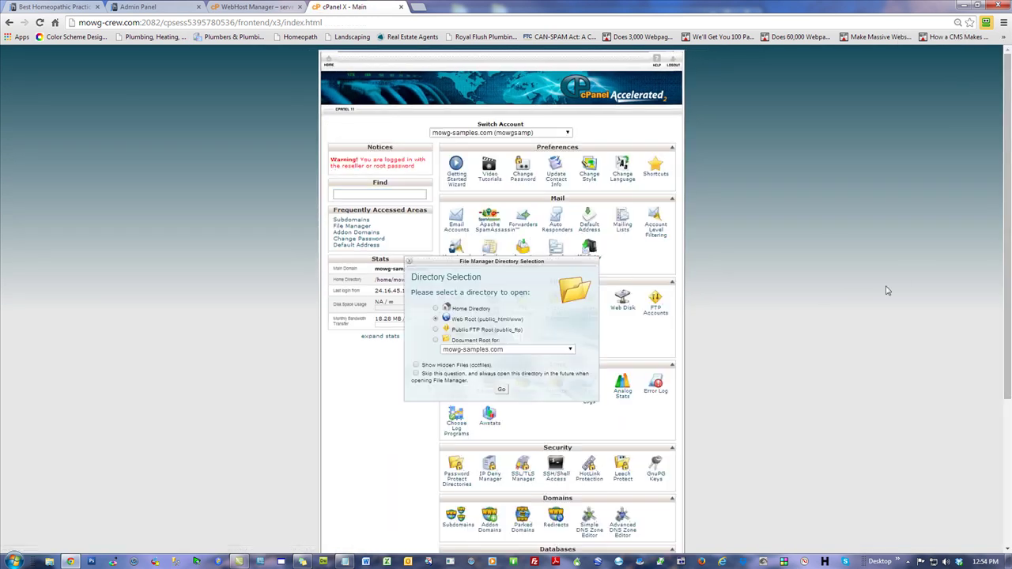
left_click(500, 389)
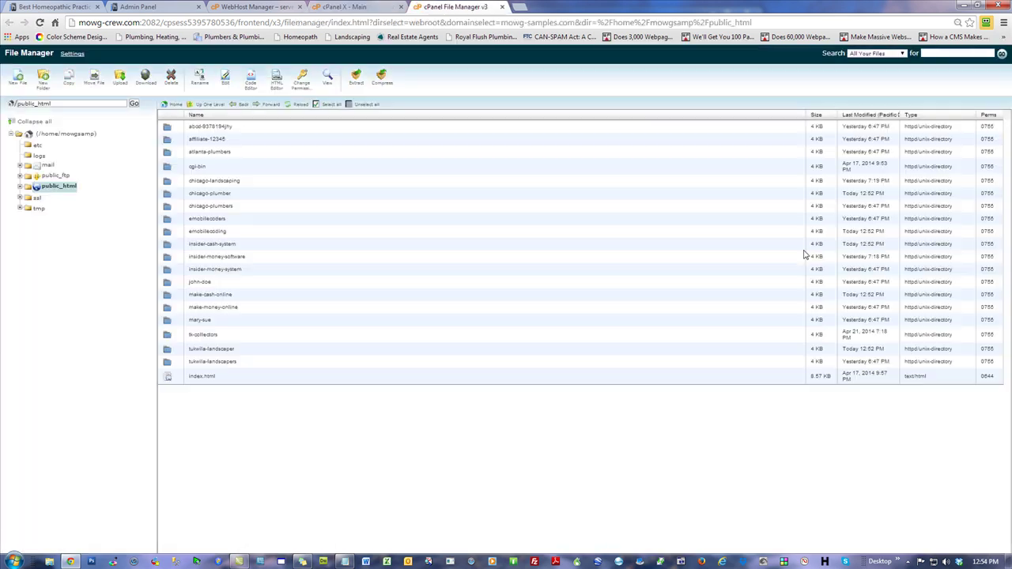
key("ctrl+0")
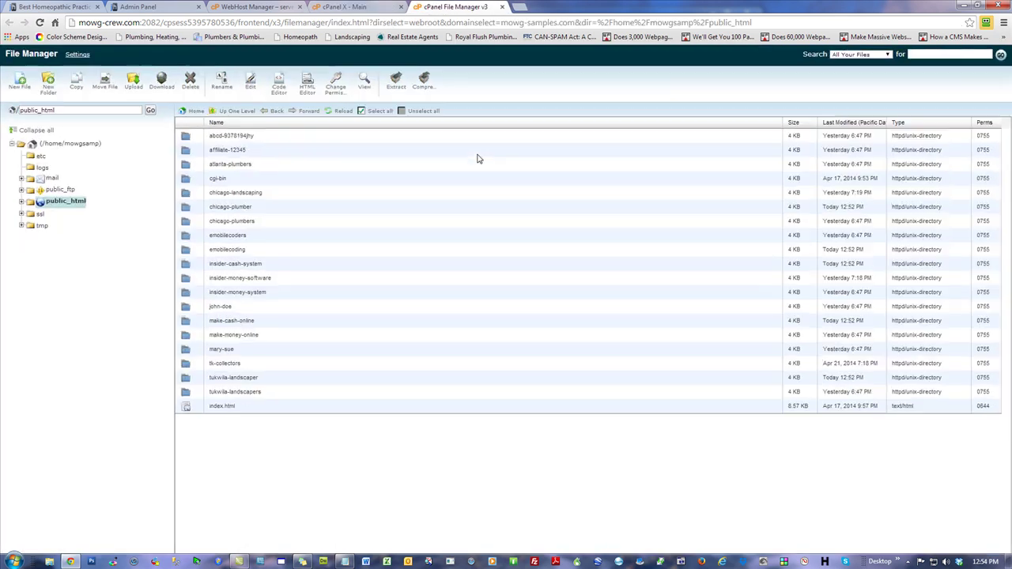
key("ctrl+plus")
key("ctrl+plus")
key("ctrl+plus")
key("ctrl+plus")
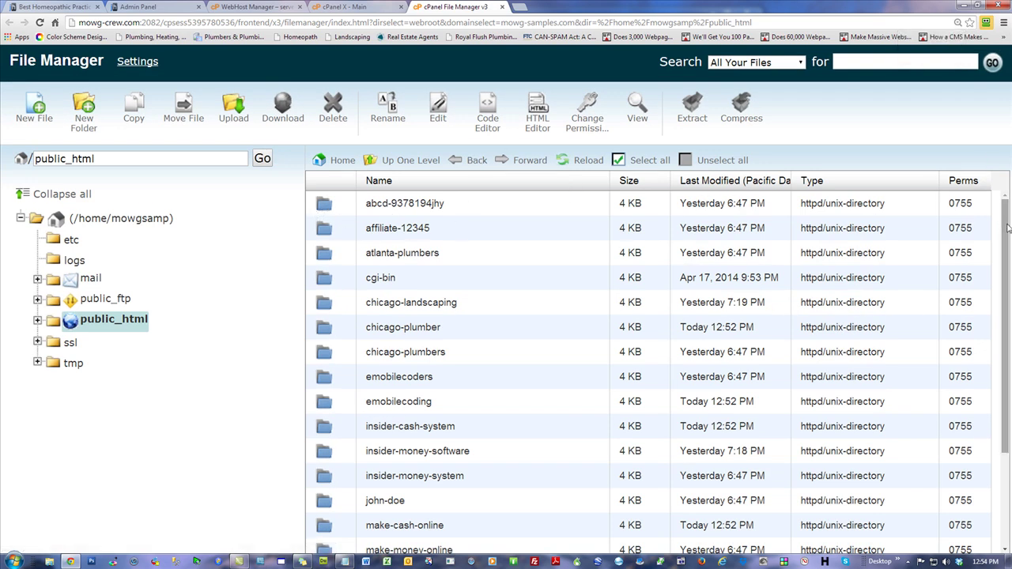
scroll(1007, 228, "down", 1)
scroll(1007, 229, "up", 1)
left_click(588, 160)
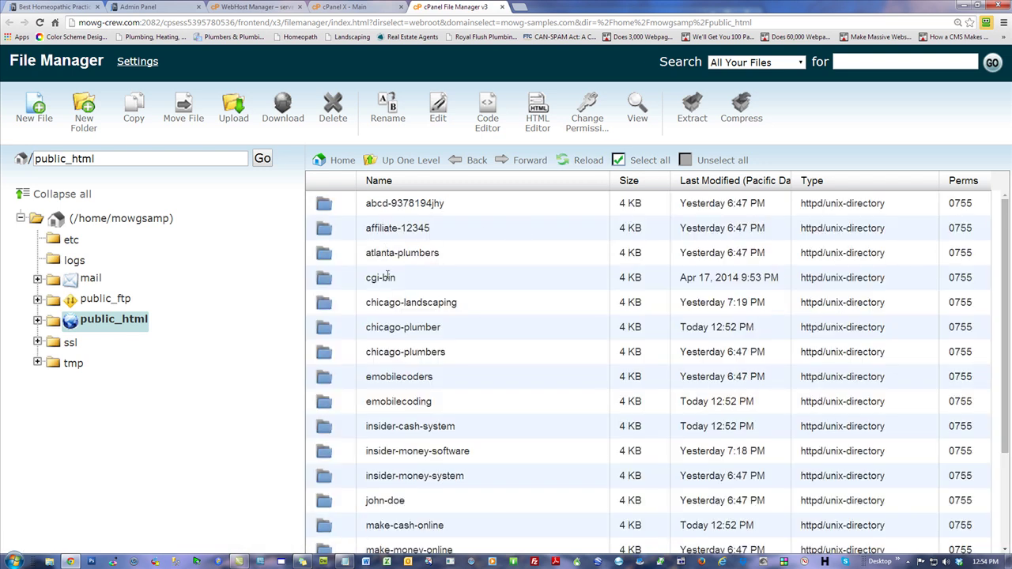
Select the chicago-plumber and emobilecoding folders, then switch to the Admin Panel page.
left_click(331, 335)
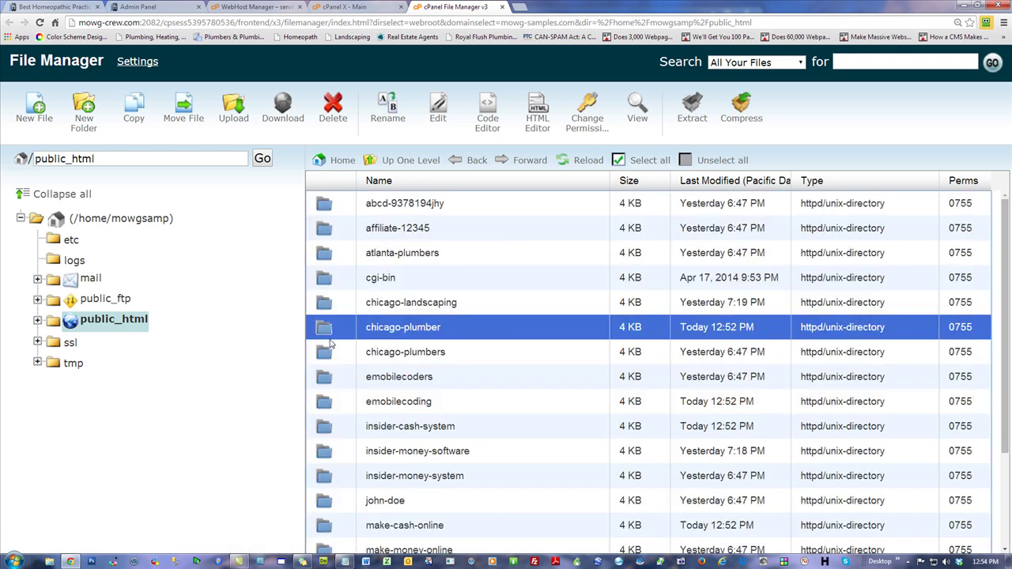
left_click(322, 409)
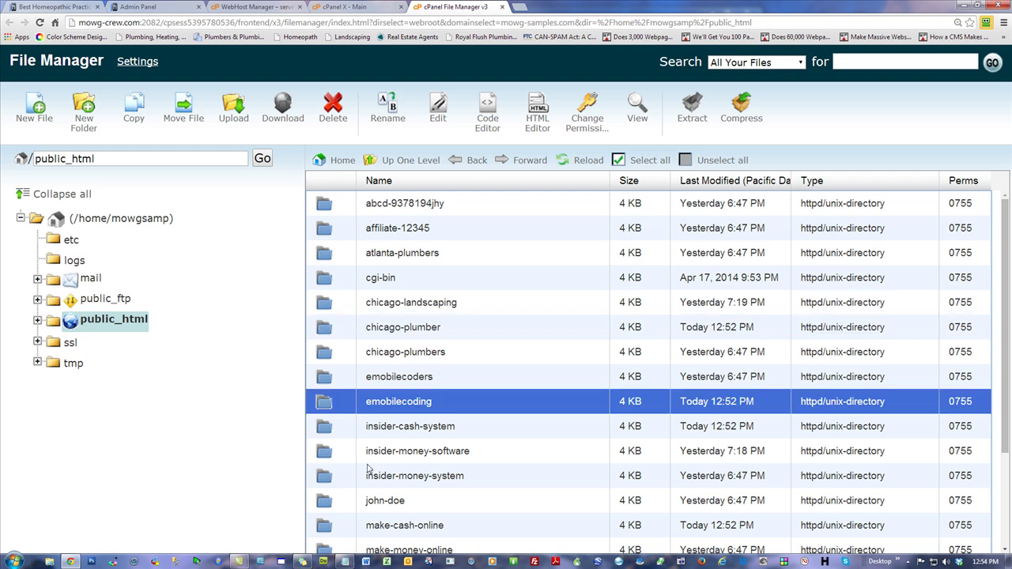
left_click(186, 7)
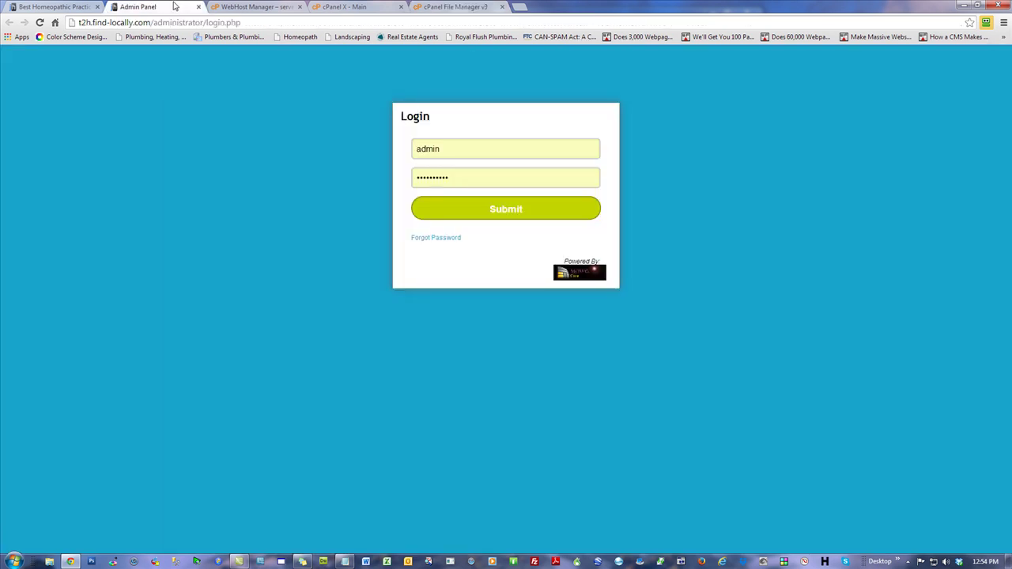
Return to the WHM accounts list and adjust its zoom to review the mowg-samples.com row.
left_click(54, 7)
left_click(385, 7)
left_click(255, 10)
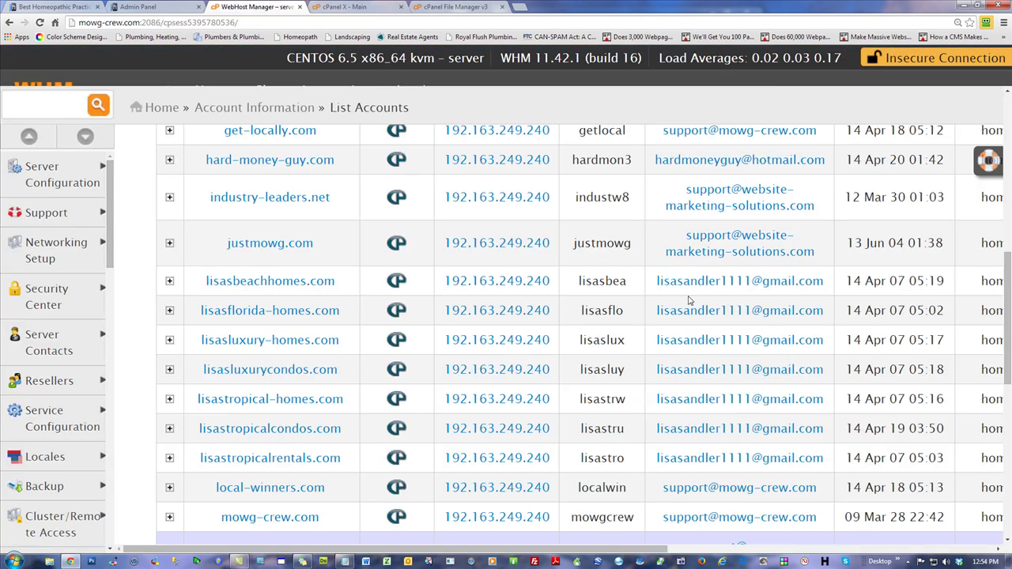
key("ctrl+0")
key("ctrl+minus")
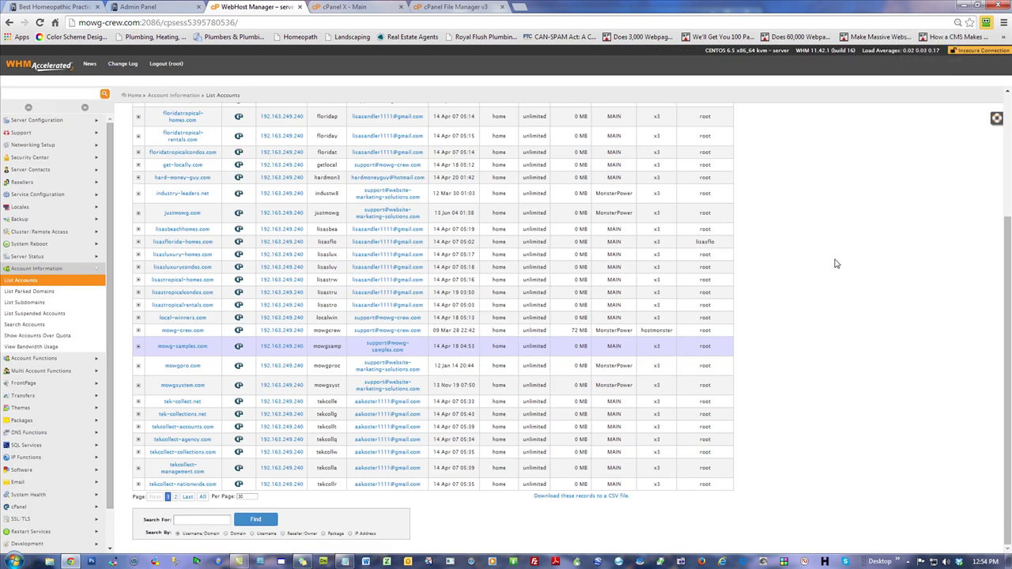
key("ctrl+plus")
key("ctrl+plus")
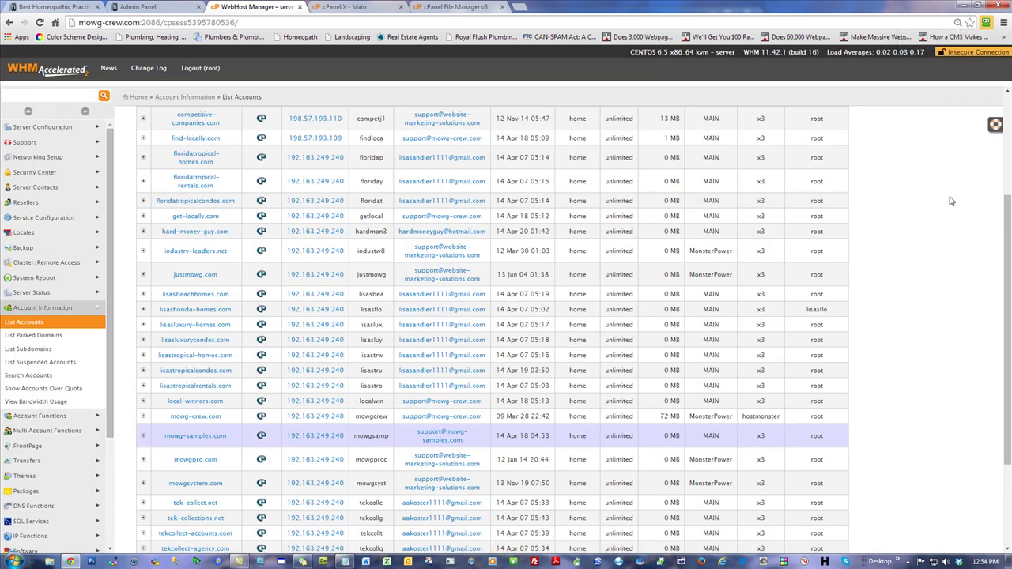
key("ctrl+plus")
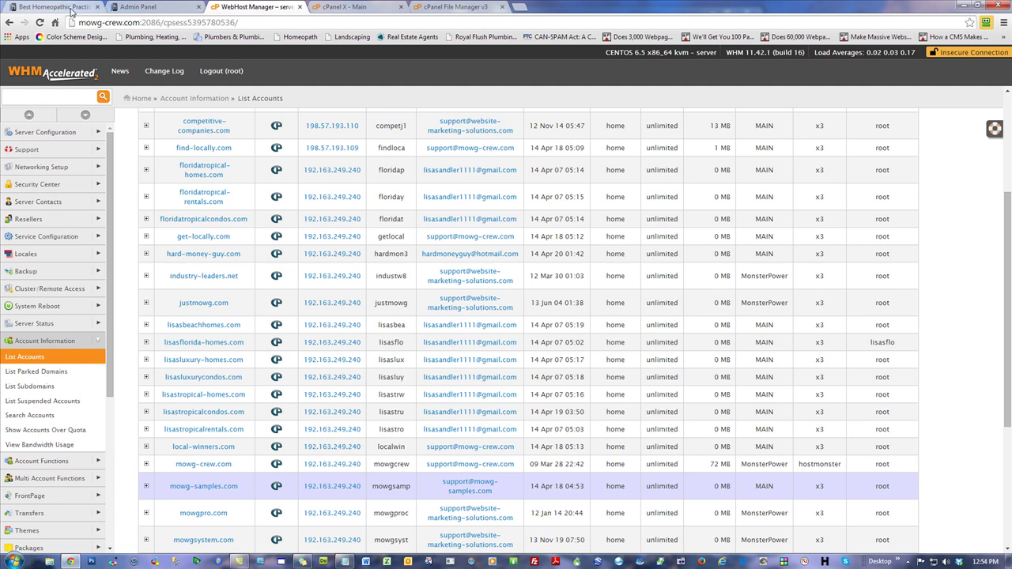
Close all tabs except the Admin Panel login page.
left_click(64, 6)
left_click(139, 7)
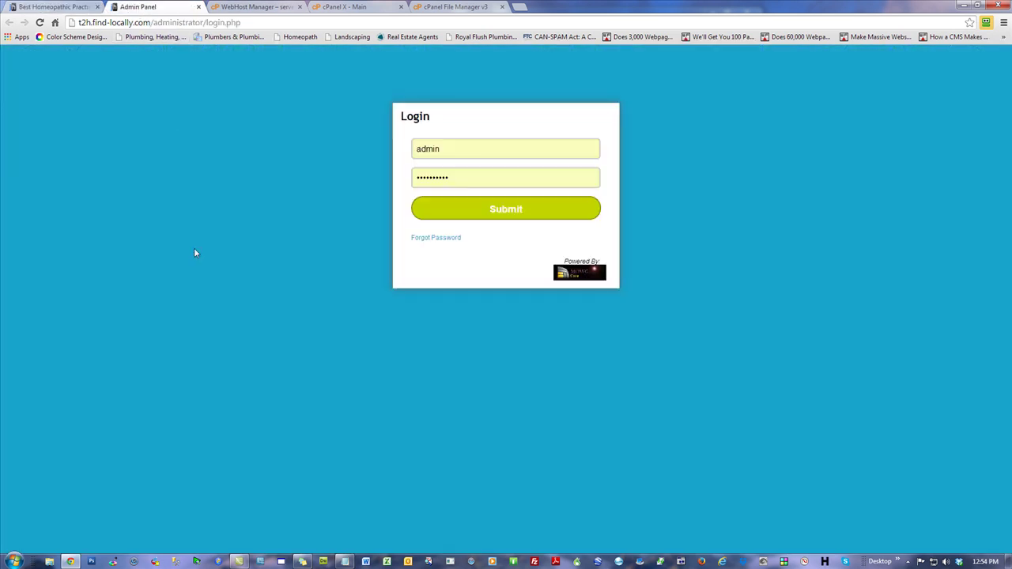
right_click(134, 8)
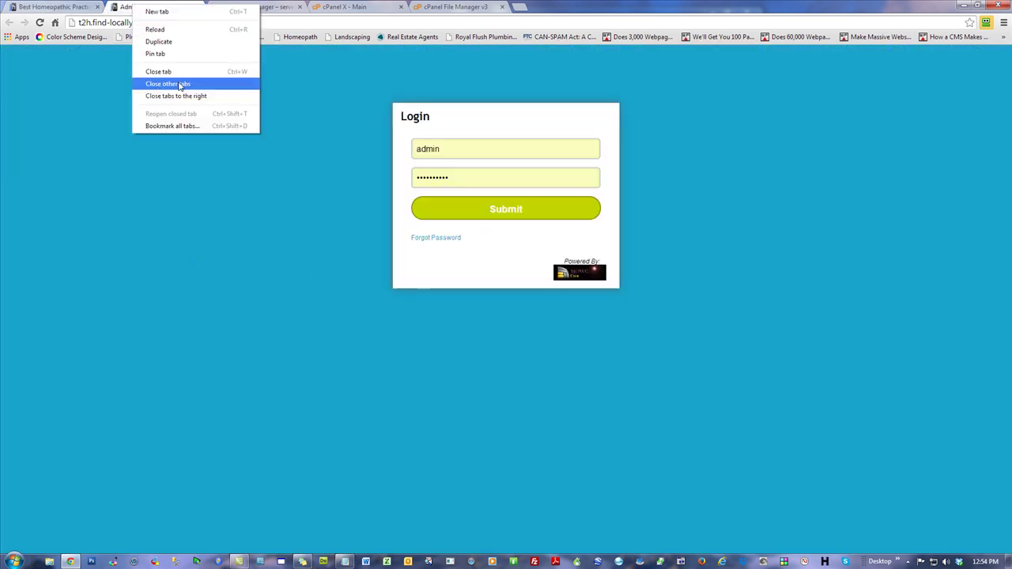
left_click(168, 83)
left_click_drag(131, 24, 124, 23)
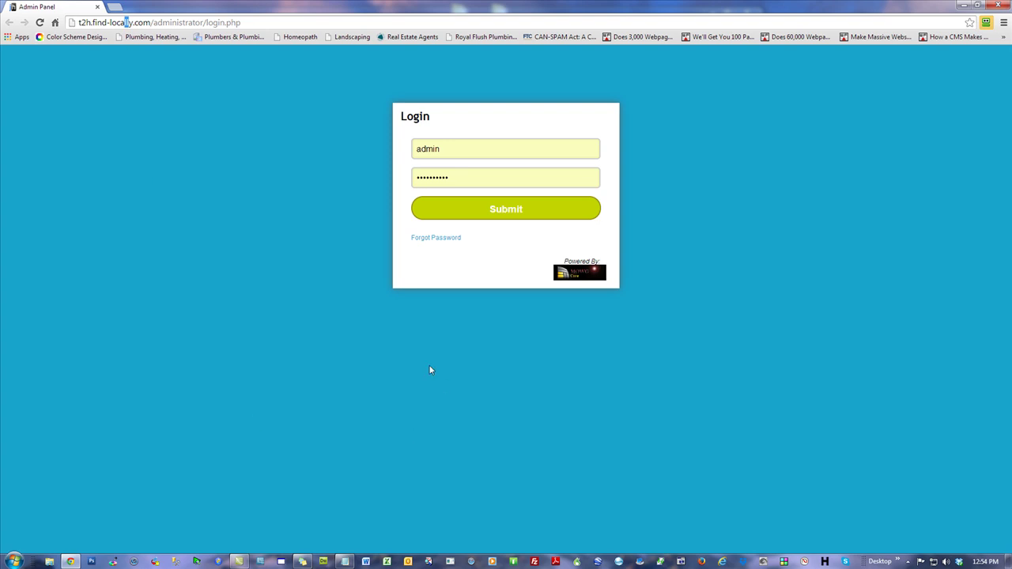
Go to website-marketing-solutions and open the MOWG purchase and rental options page.
key("ctrl+a")
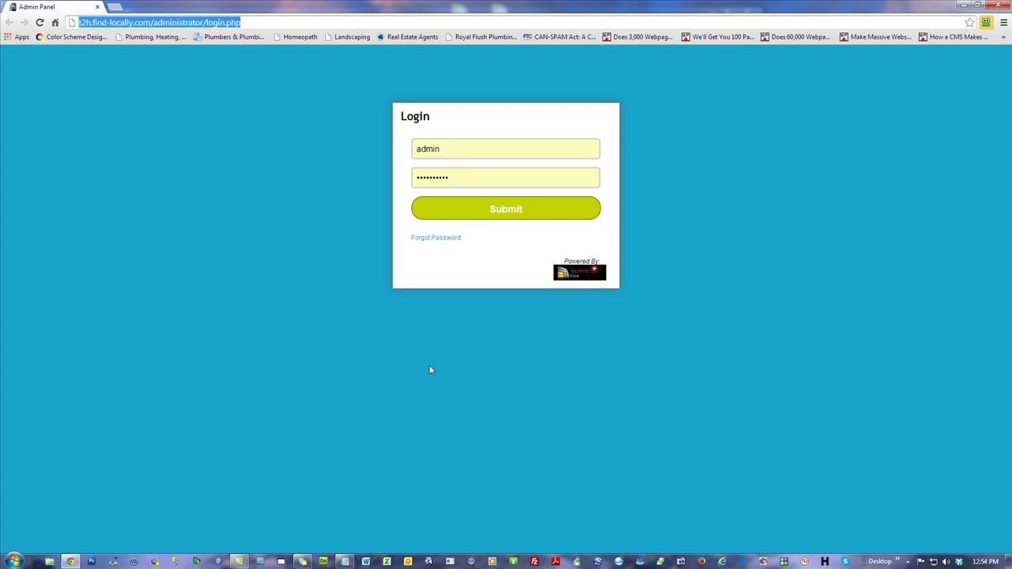
type("website-marketi")
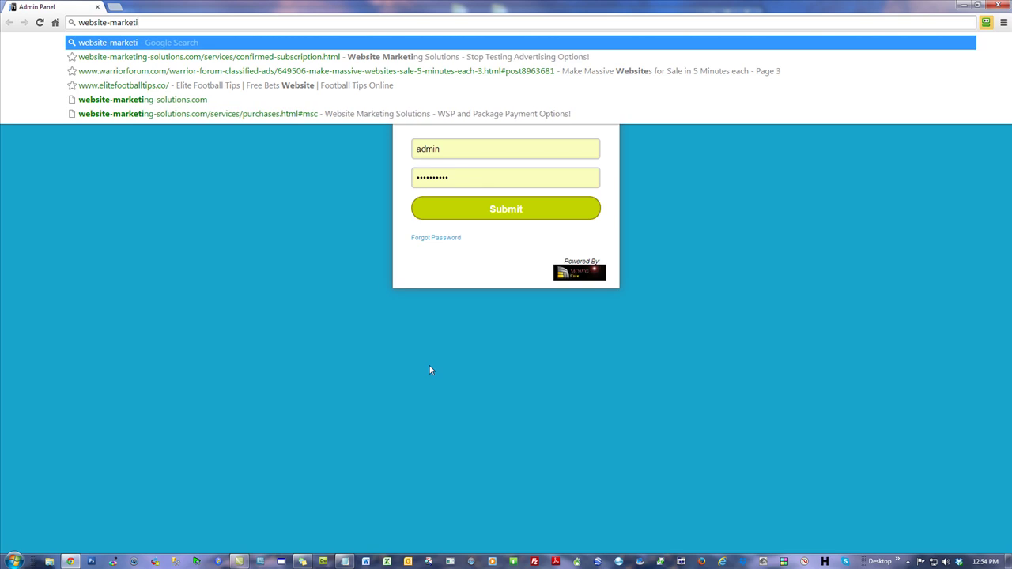
type("ng-solutions.c")
key("Return")
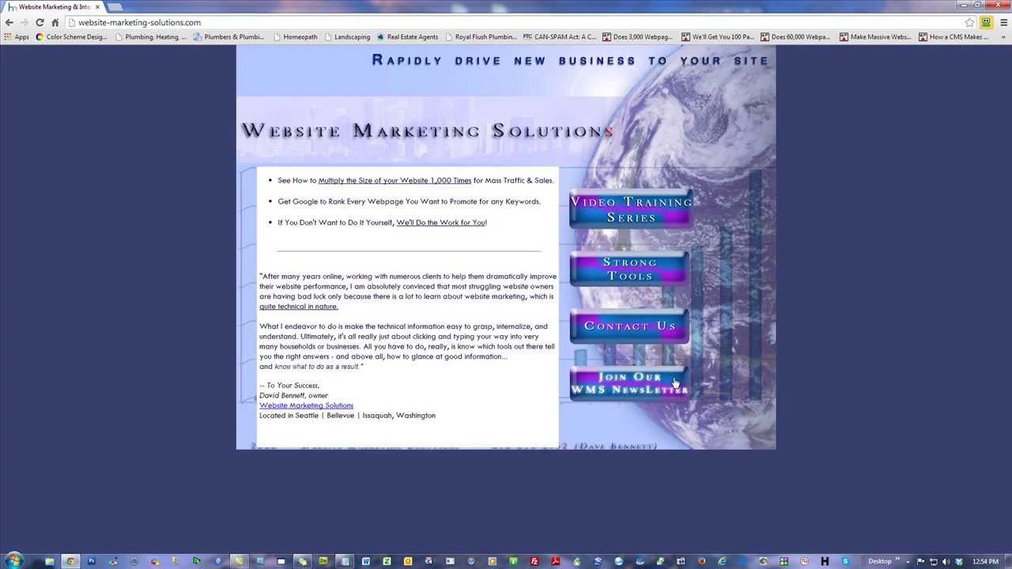
left_click(641, 274)
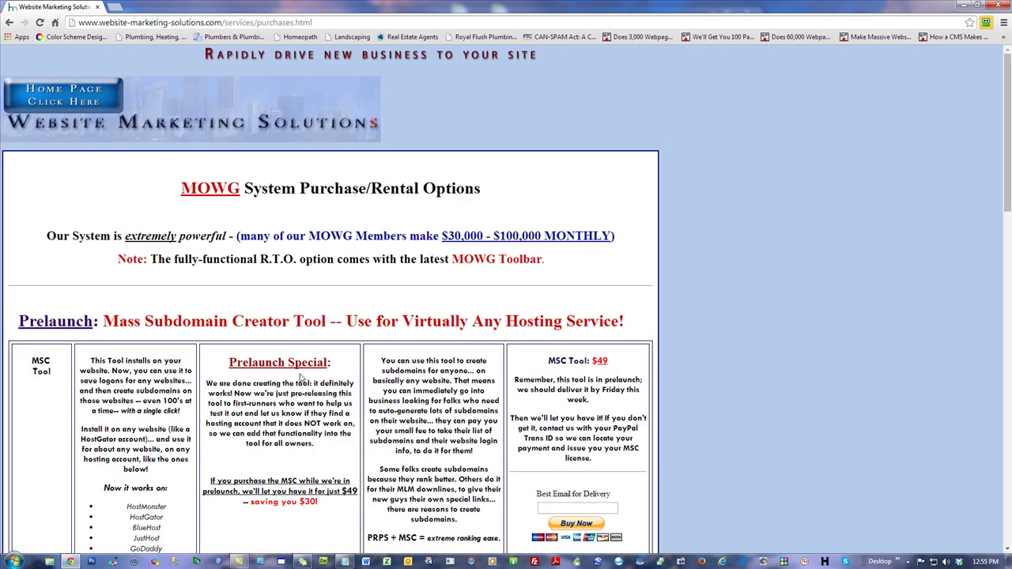
Highlight the $49 prelaunch price for the MSC Tool.
left_click_drag(324, 503, 211, 475)
left_click(236, 423)
left_click_drag(1006, 83, 1008, 134)
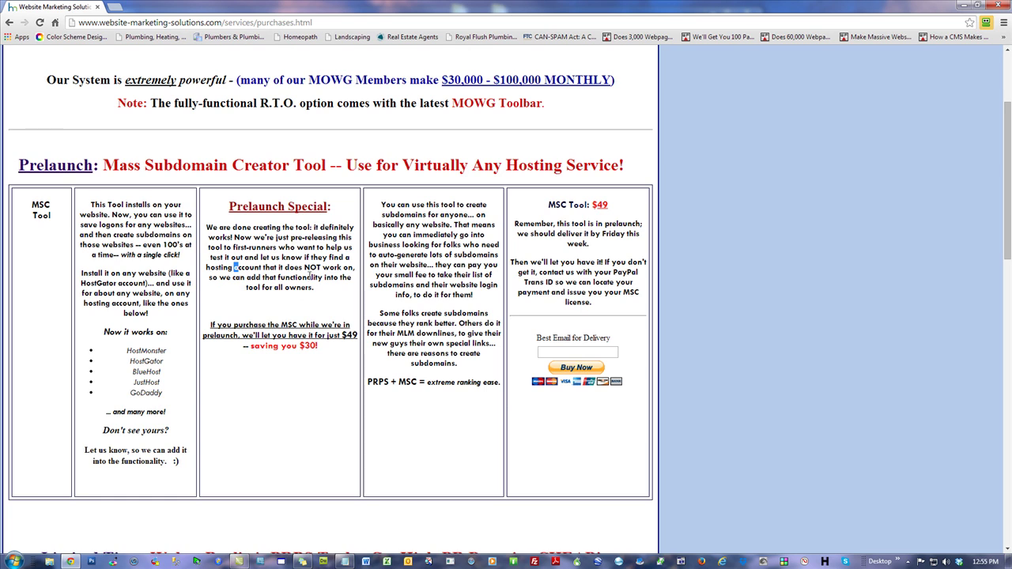
left_click_drag(622, 209, 542, 205)
left_click(848, 245)
Close the purchase window, log in to the subdomain creator, and dismiss the extensions warning.
left_click(998, 5)
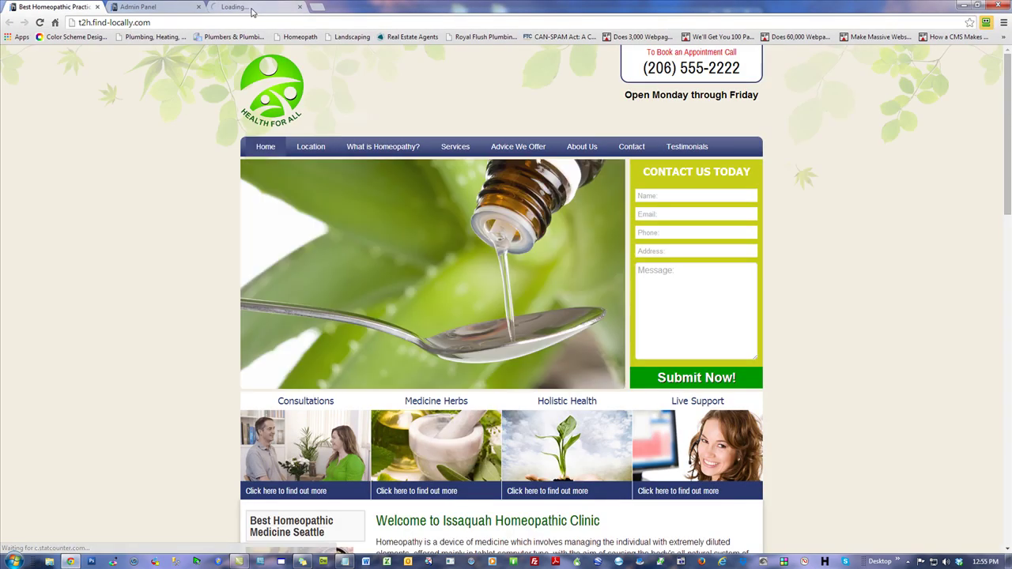
left_click(252, 9)
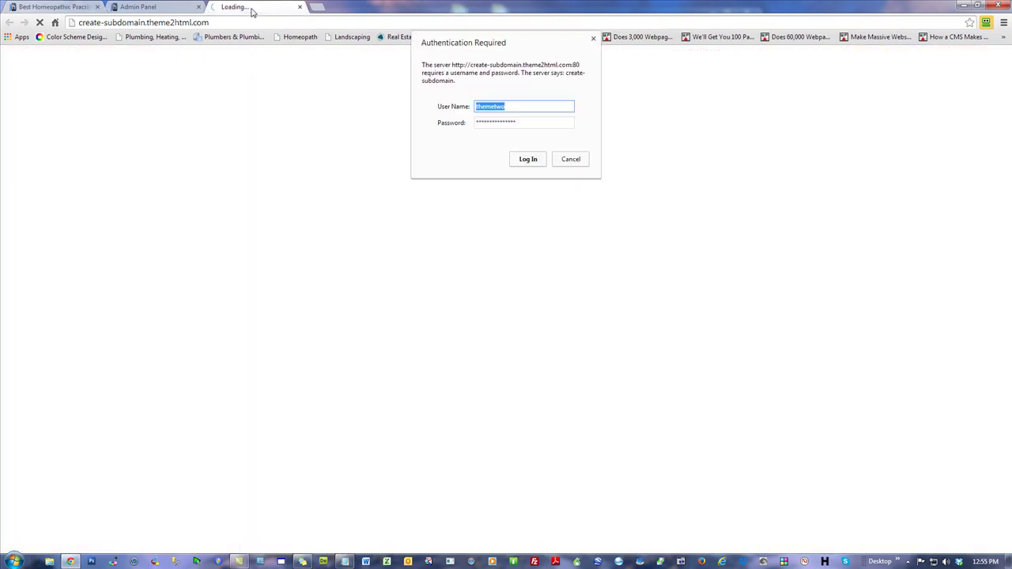
key("Return")
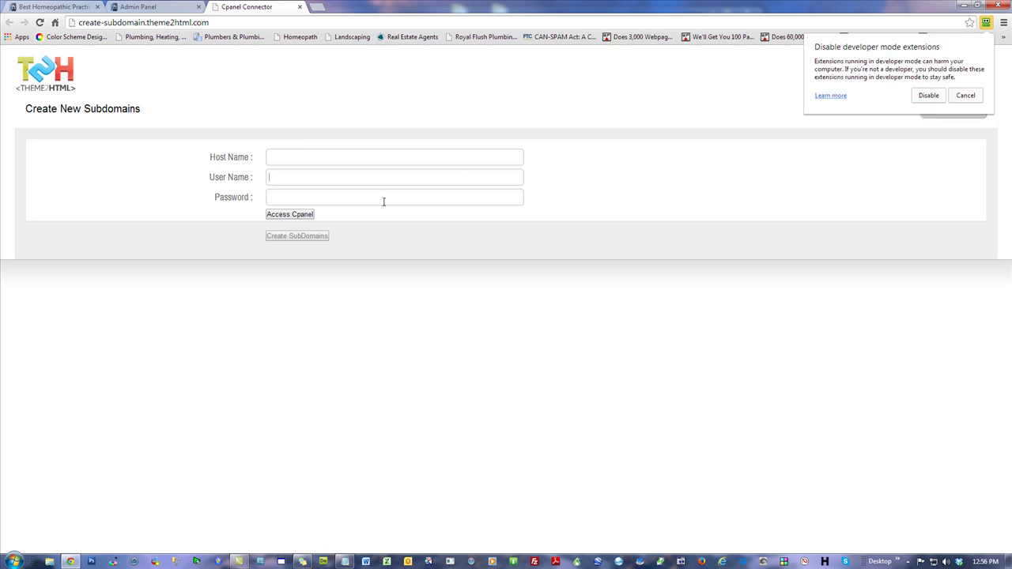
left_click(965, 95)
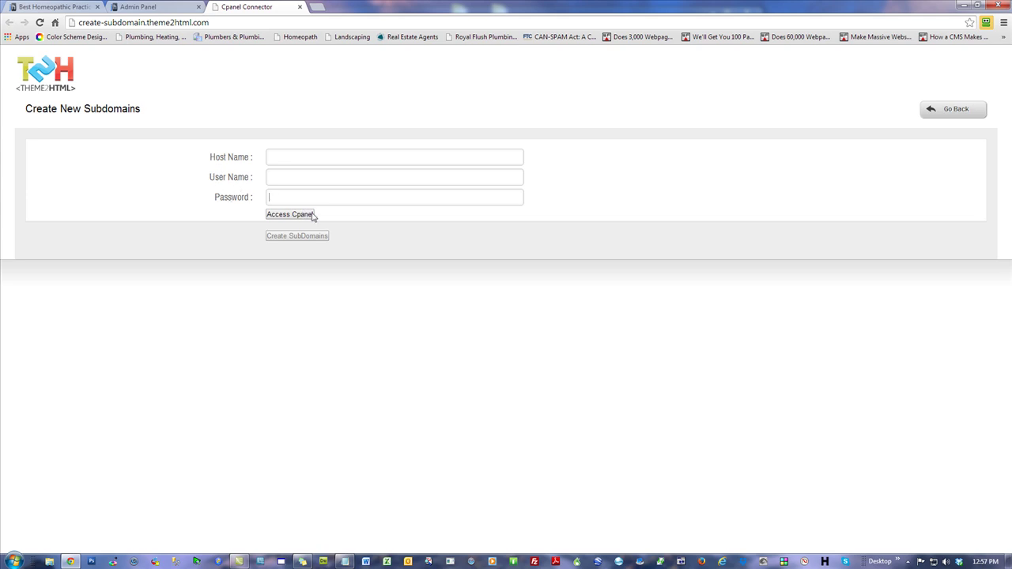
left_click(298, 179)
key("Tab")
Load website-marketing-solutions.com in Chrome and go to the MOWG purchase options page.
key("ctrl+l")
type("website-marketing-solutions")
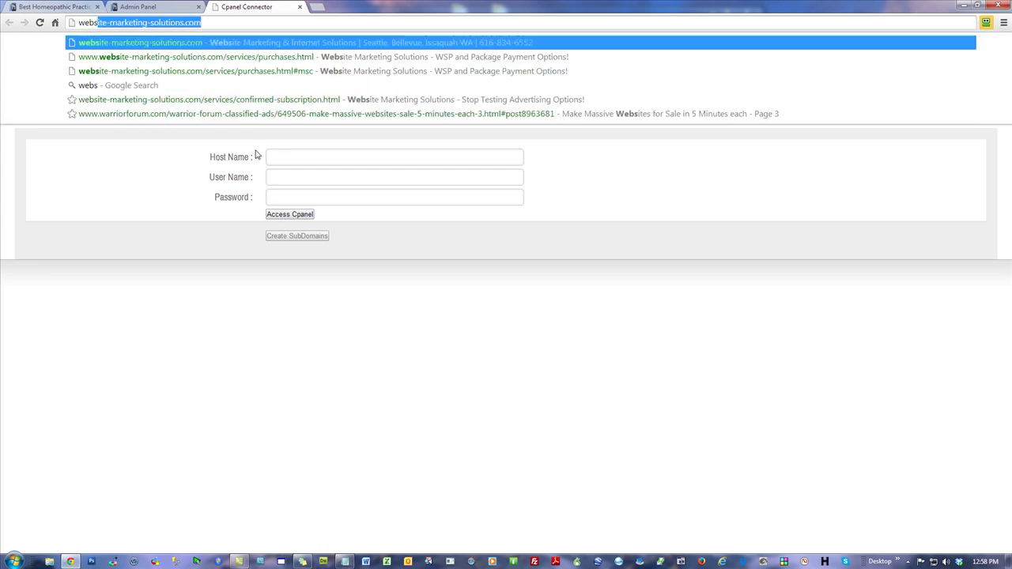
key("Return")
left_click(630, 282)
Highlight the MSC offer text, then scroll down to the PRPowerShot offer.
left_click_drag(621, 366, 779, 372)
left_click(743, 344)
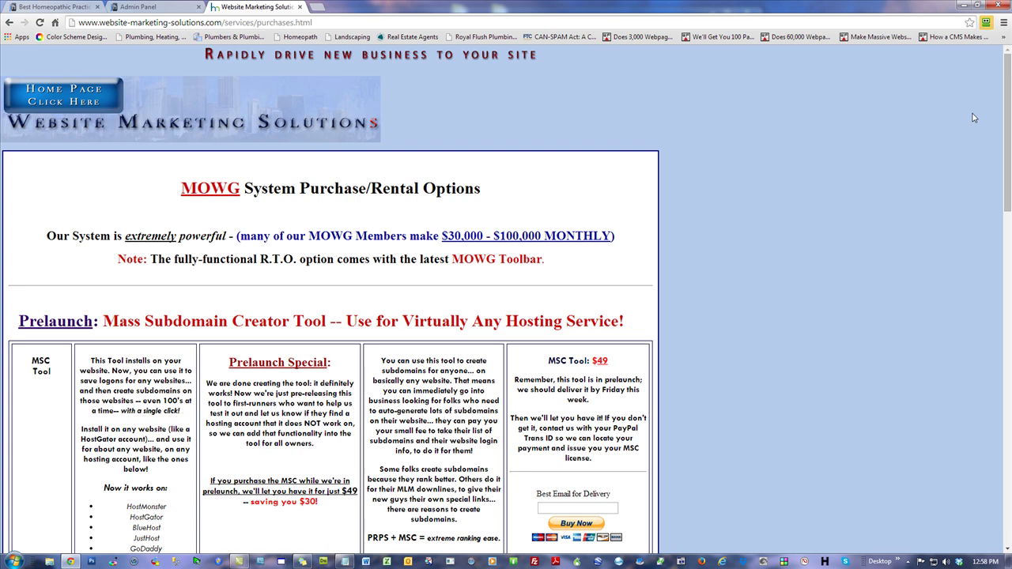
left_click_drag(1009, 103, 1009, 220)
left_click_drag(642, 389, 539, 373)
left_click(808, 354)
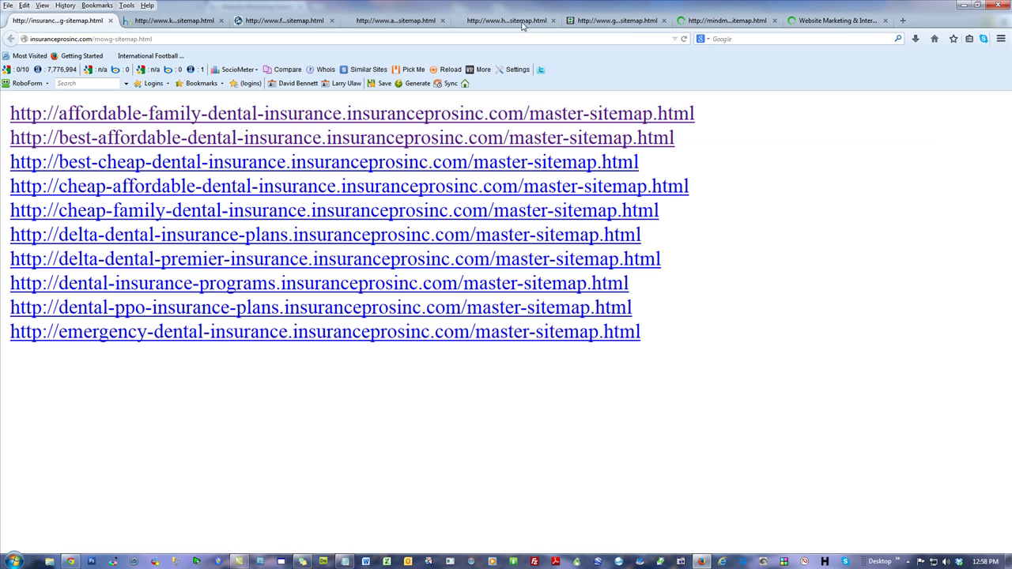
Review the avsurgery, helpkeratoconus, gomobilemediamarketing, mindmap-shop and fbnsalesinc sitemap tabs in Firefox.
left_click(372, 20)
left_click(498, 20)
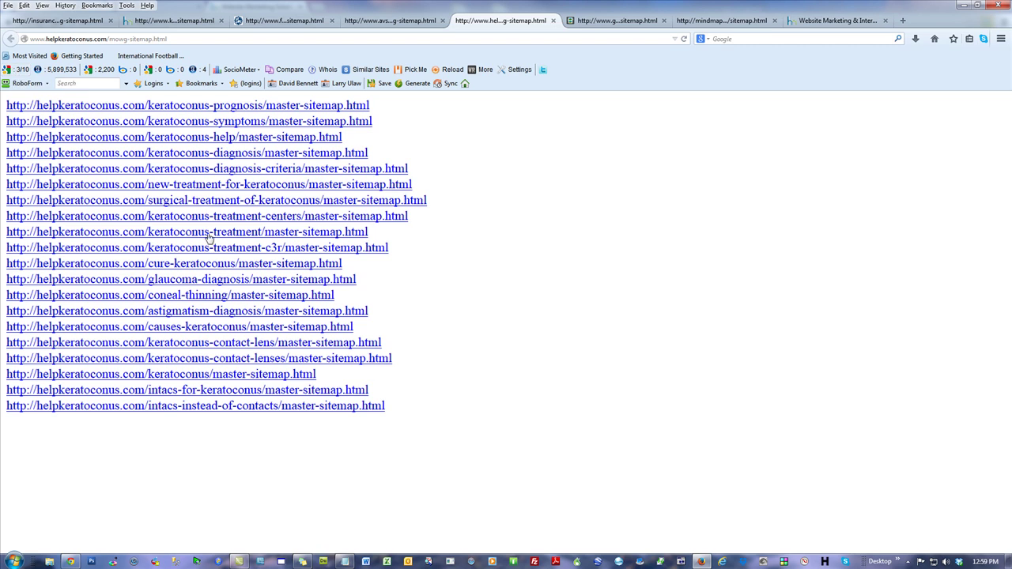
left_click(599, 23)
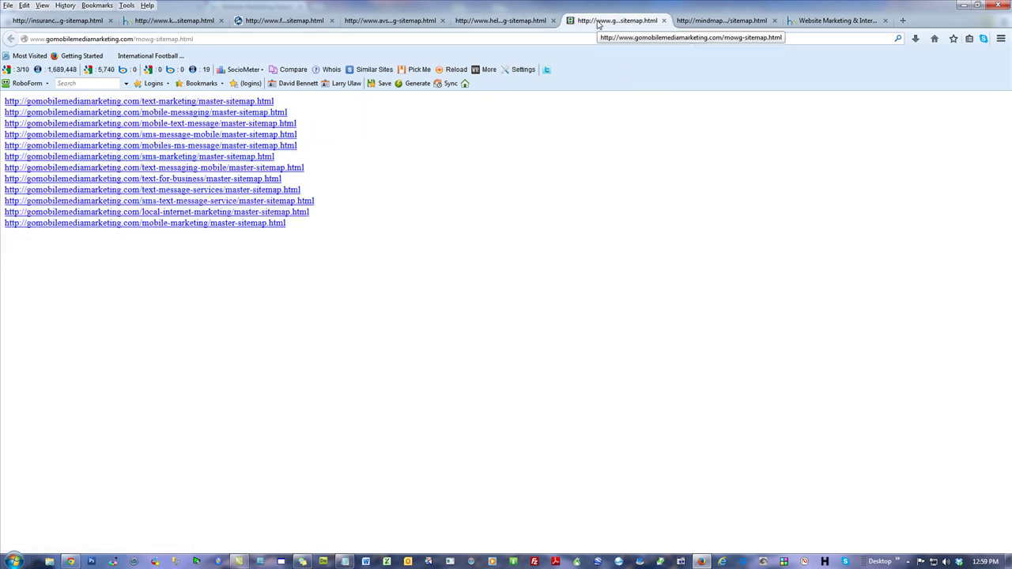
left_click(735, 24)
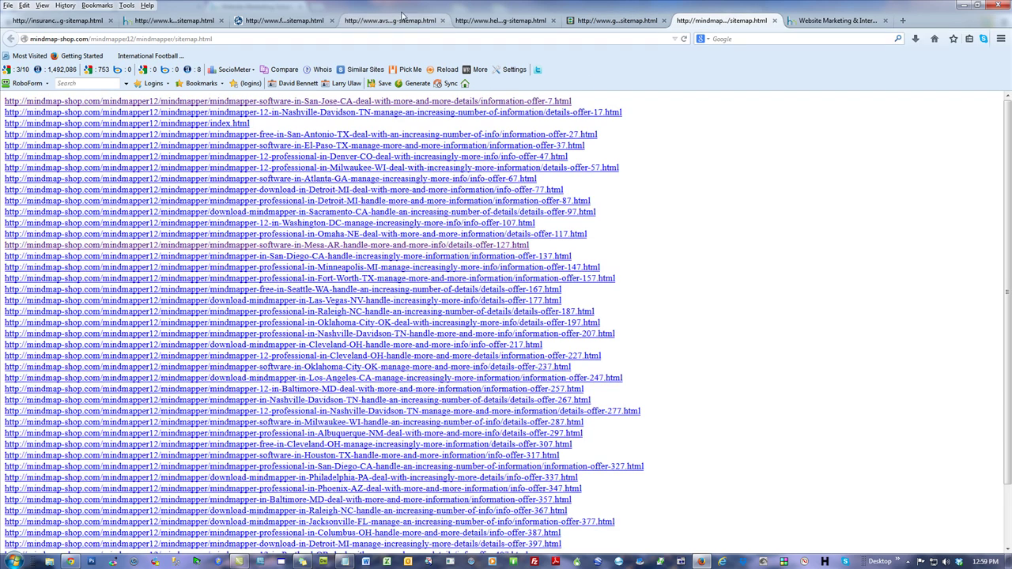
left_click(383, 22)
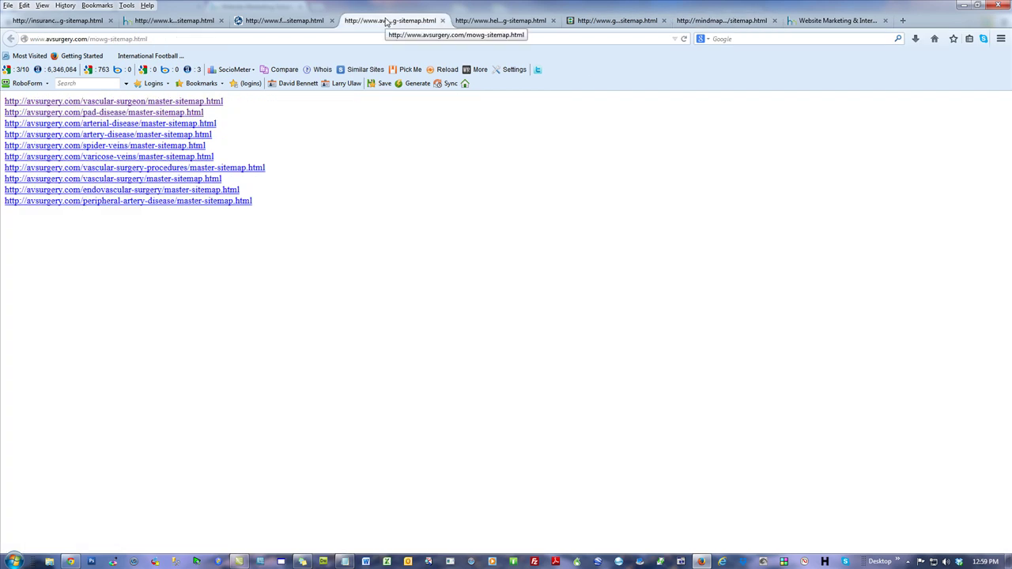
left_click(281, 27)
Show the krista-voysest homeopathy sitemap and enter 'insider money system' in the Google search box.
left_click(170, 21)
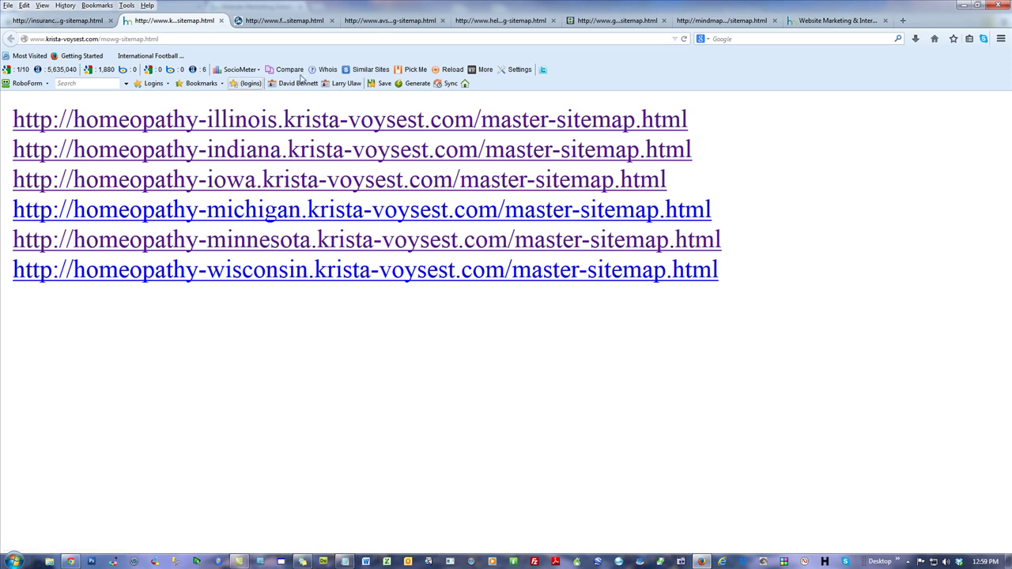
left_click(731, 41)
type("ins")
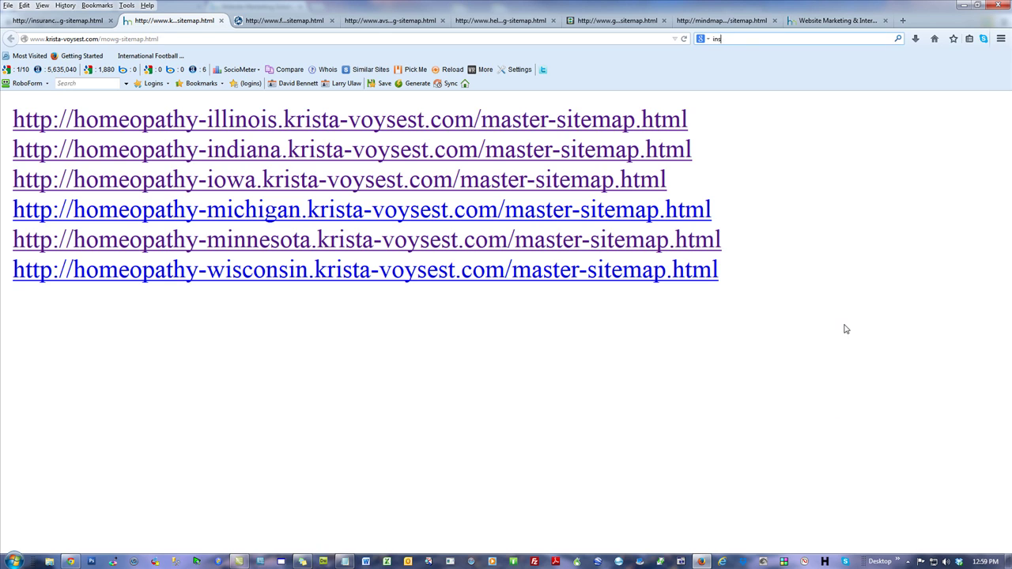
type("ider money system")
Run the Google search for 'insider money system' and highlight the 34,900,000 result count.
key("Return")
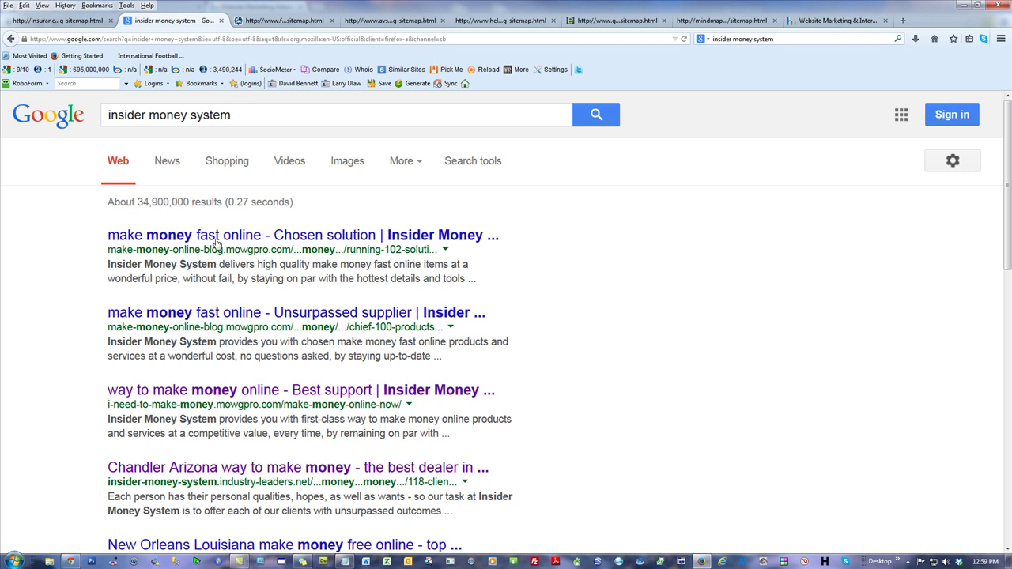
left_click_drag(194, 202, 136, 202)
left_click(716, 277)
Highlight the subdomains of the first four results, including the industry-leaders.net one.
left_click_drag(129, 249, 237, 553)
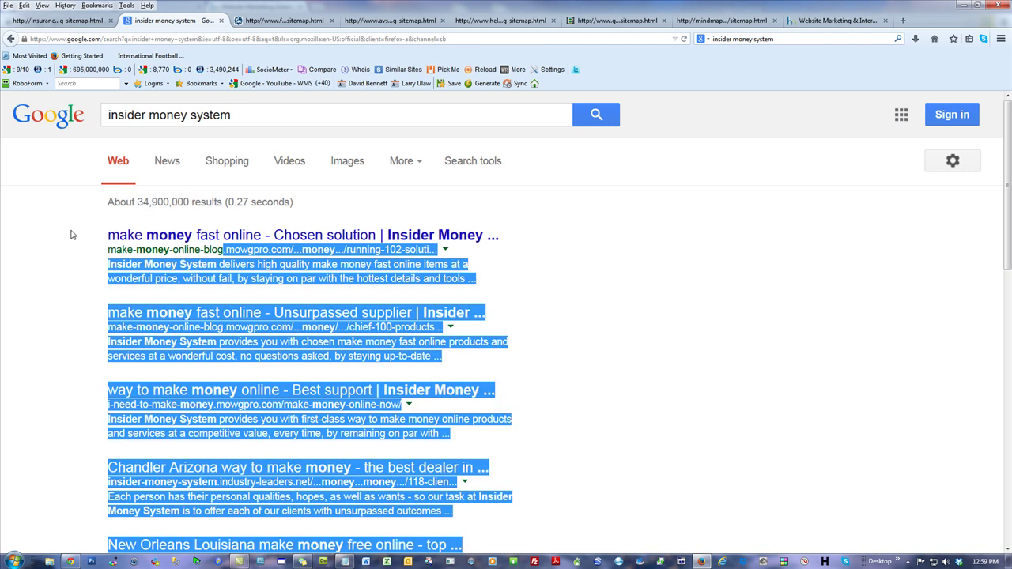
left_click(134, 249)
left_click_drag(135, 249, 203, 249)
left_click_drag(183, 327, 235, 327)
left_click_drag(159, 404, 246, 403)
left_click_drag(181, 481, 330, 481)
Highlight the subdomains of the What We Do and Wichita results further down.
scroll(609, 405, "down", 5)
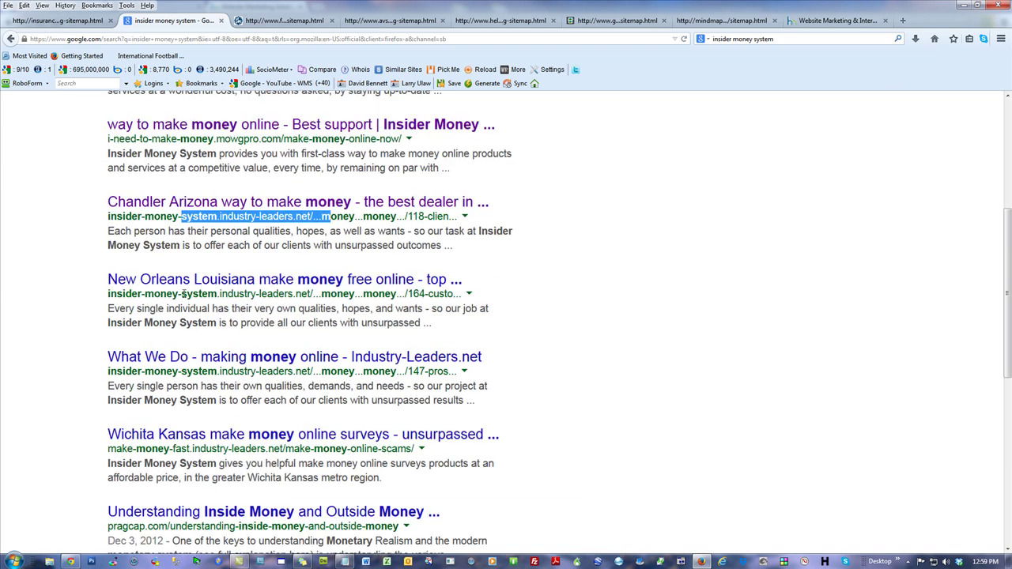
left_click_drag(181, 294, 242, 307)
left_click_drag(185, 371, 278, 371)
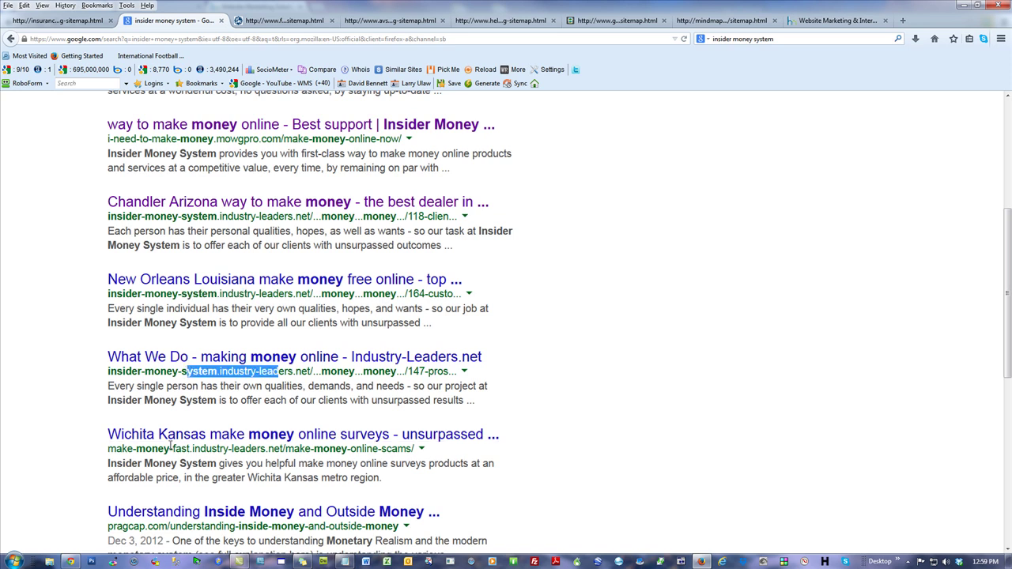
left_click_drag(169, 449, 257, 449)
left_click_drag(389, 477, 113, 244)
left_click(271, 94)
Zoom out the results page and highlight the make-money-online-blog subdomain.
scroll(271, 103, "up", 1)
key("ctrl+minus")
key("ctrl+minus")
key("ctrl+minus")
key("ctrl+minus")
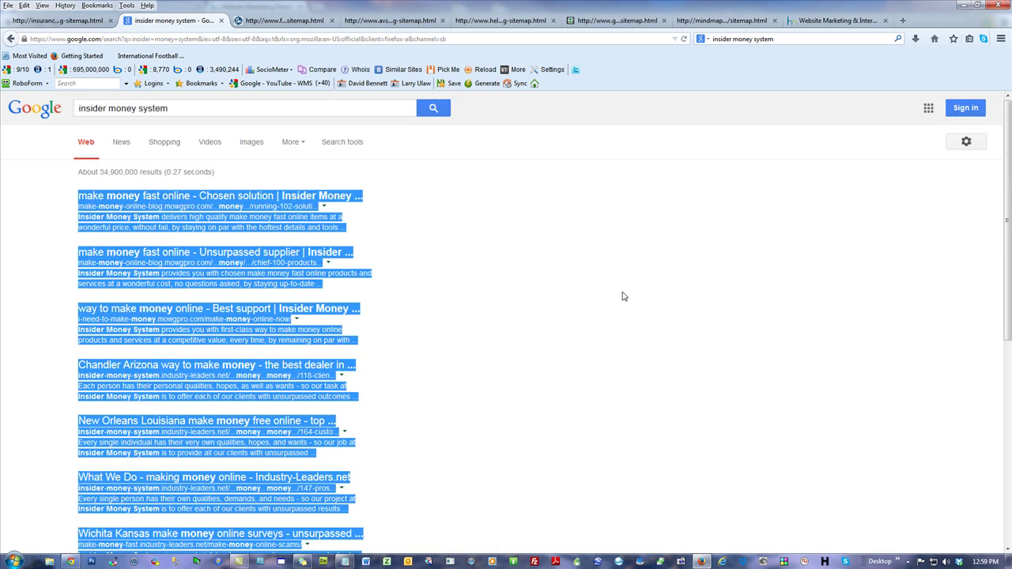
scroll(551, 330, "down", 2)
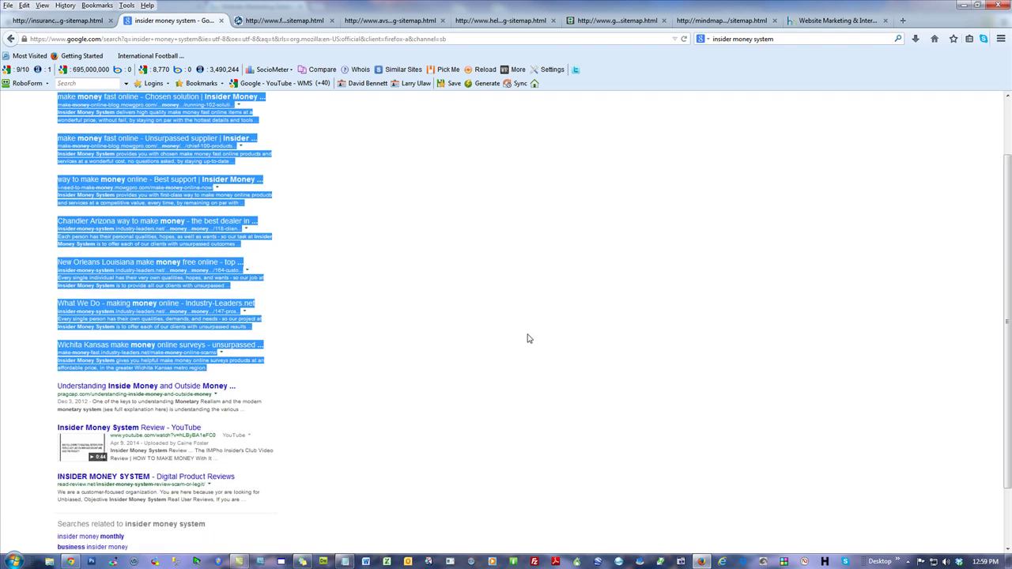
scroll(426, 451, "down", 2)
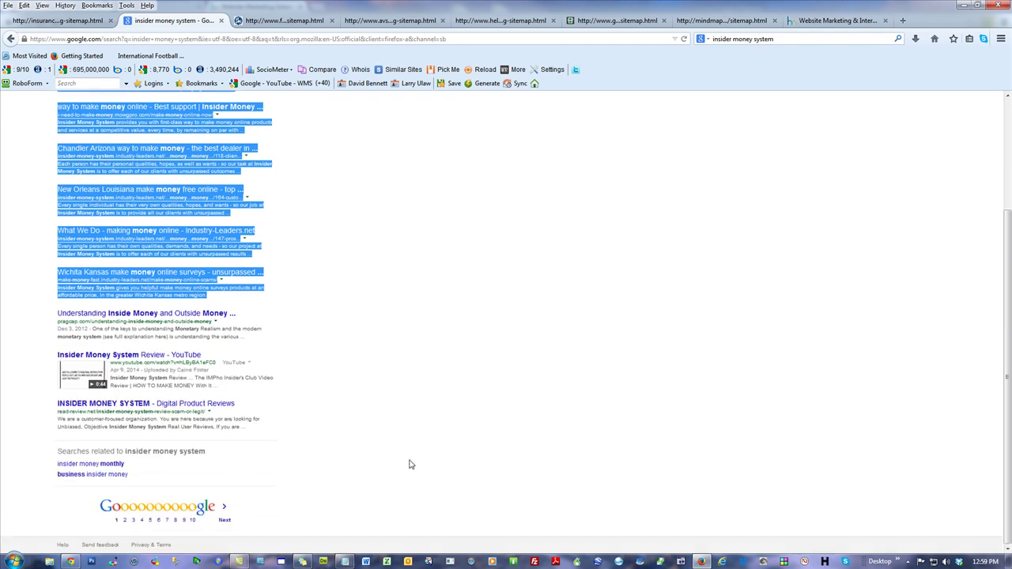
scroll(478, 441, "up", 2)
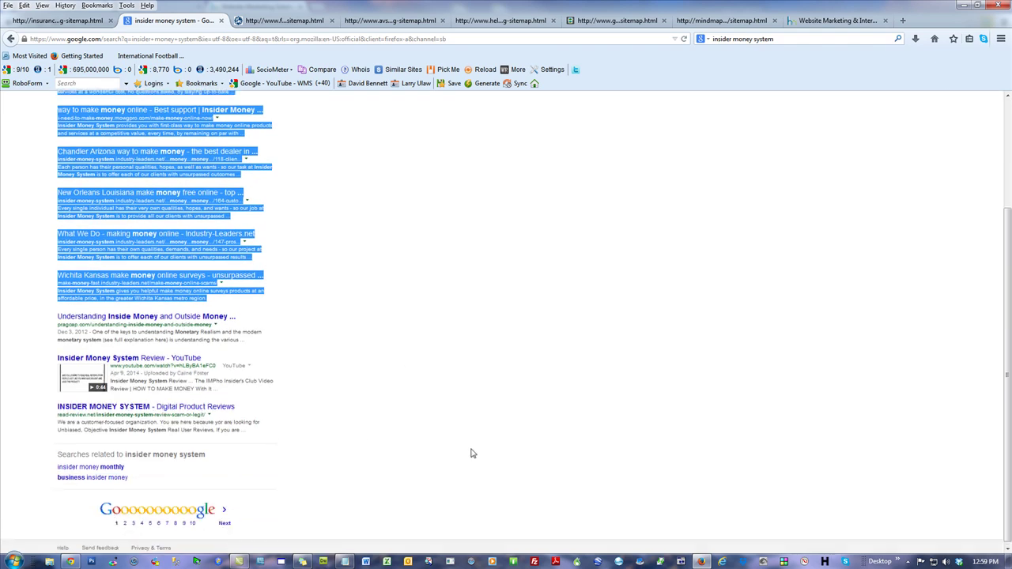
scroll(480, 440, "up", 2)
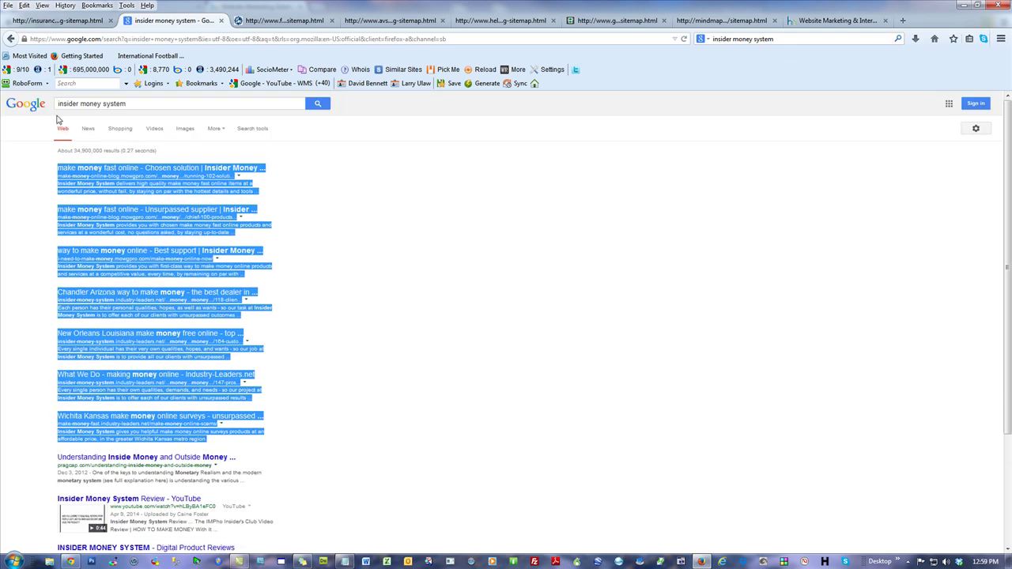
scroll(427, 227, "up", 5)
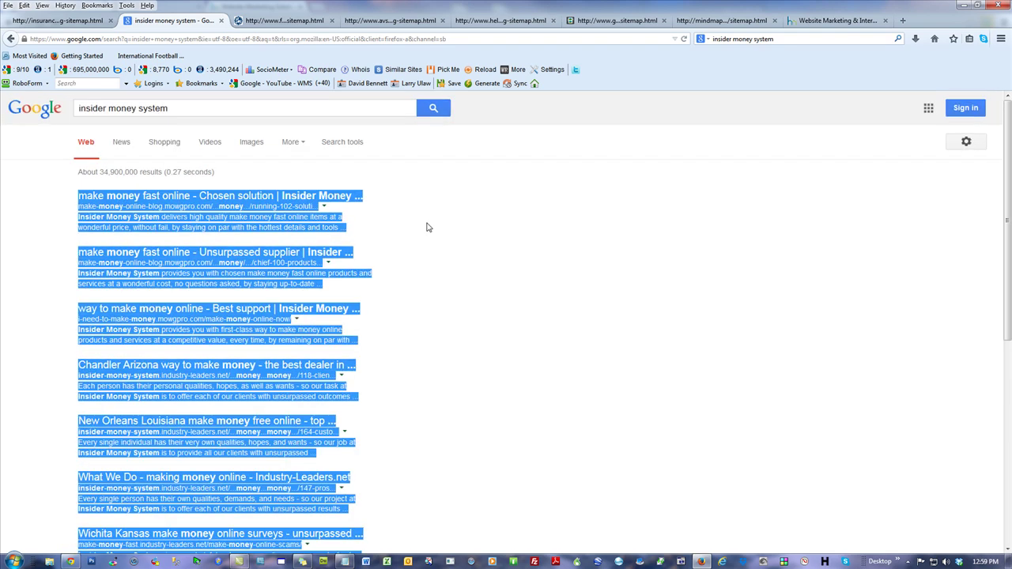
left_click(763, 378)
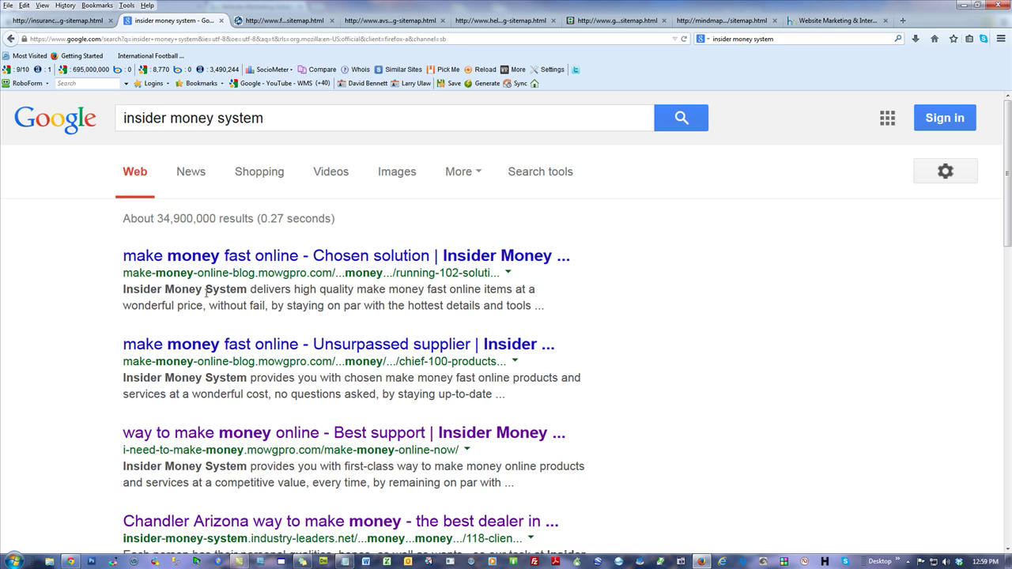
left_click_drag(255, 274, 120, 273)
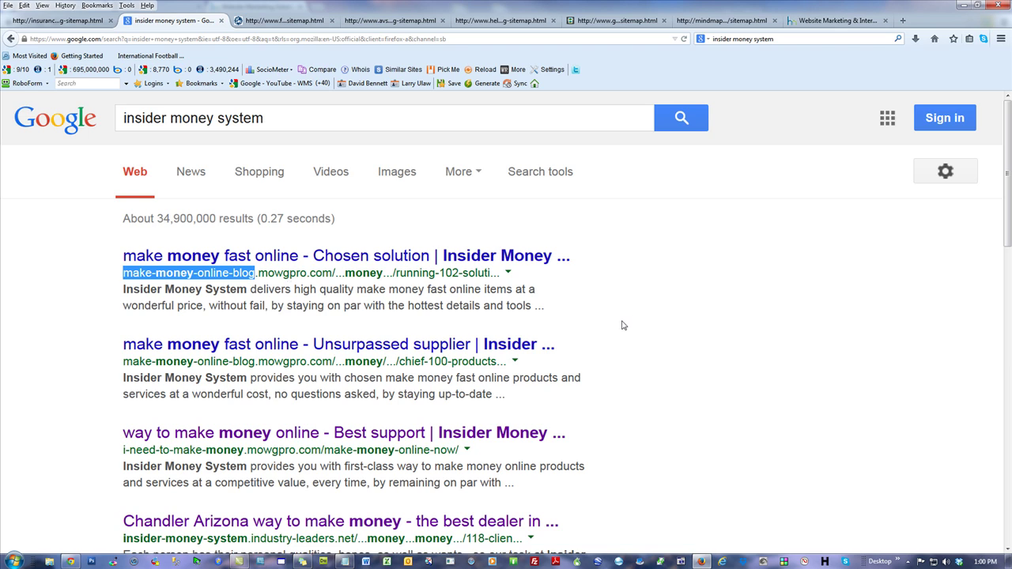
scroll(630, 292, "down", 3)
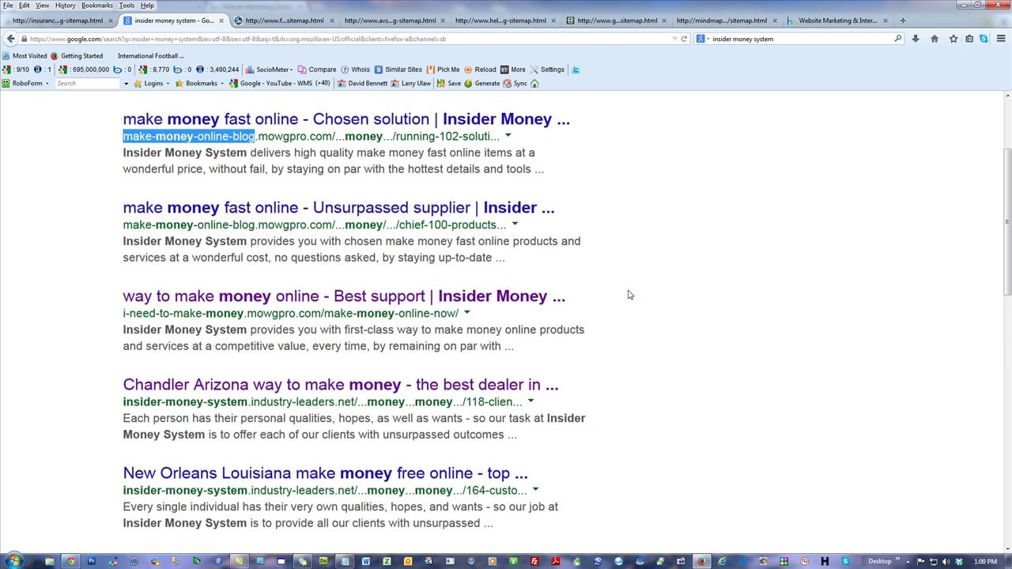